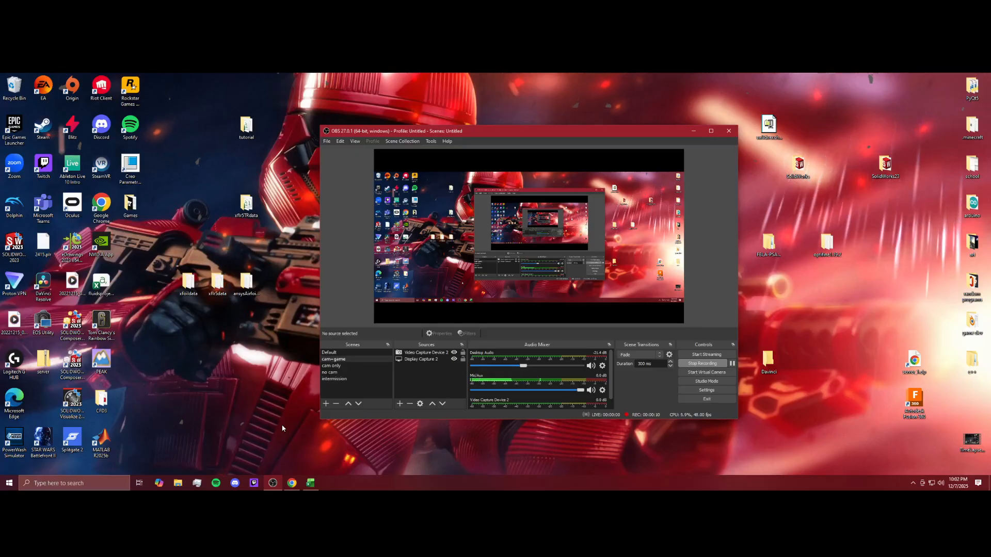
Step: Launch xflr5 and open the XFoil Direct Analysis module
click(123, 483)
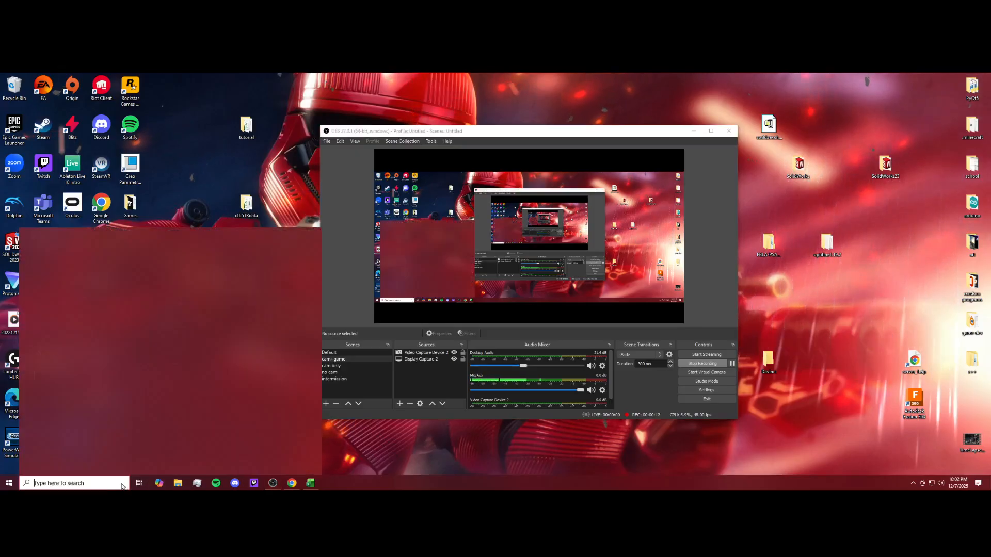
text(xflr)
key(Return)
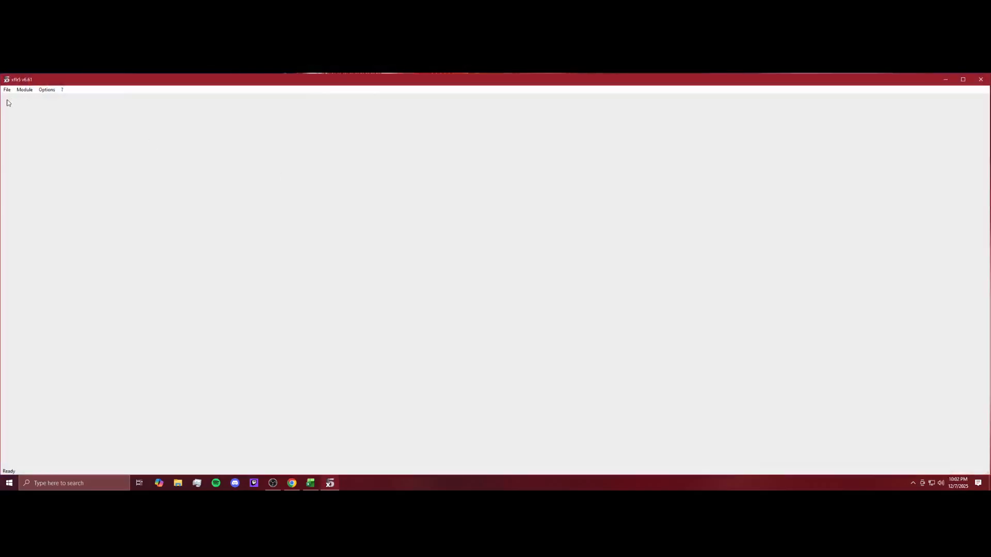
click(25, 90)
click(59, 128)
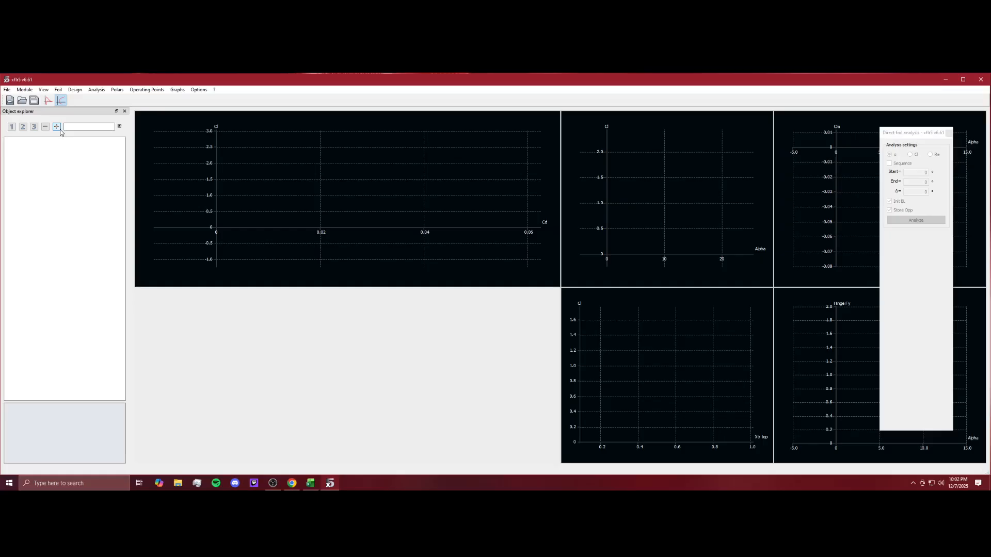
Step: Create a NACA 2415 foil with 200 panels and keep its suggested name
click(76, 91)
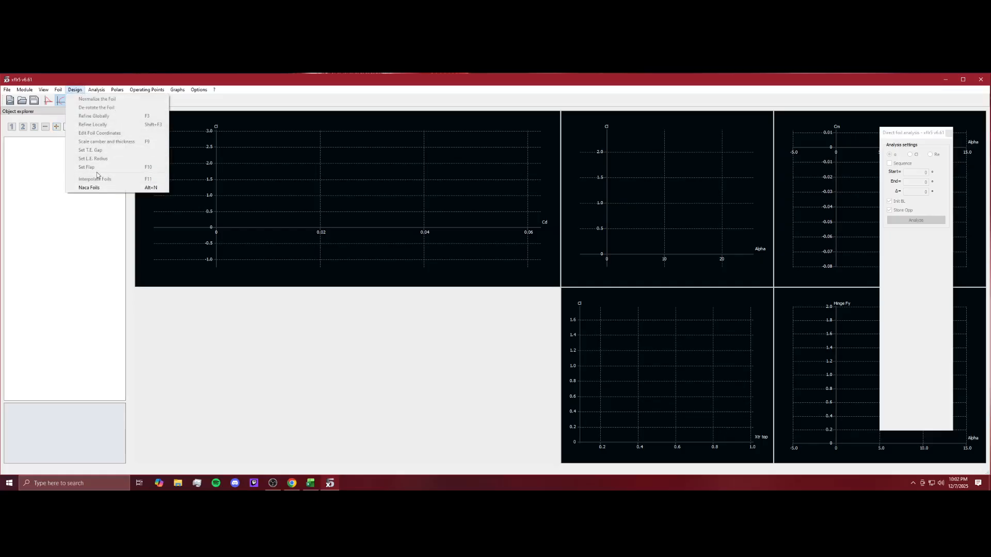
click(88, 188)
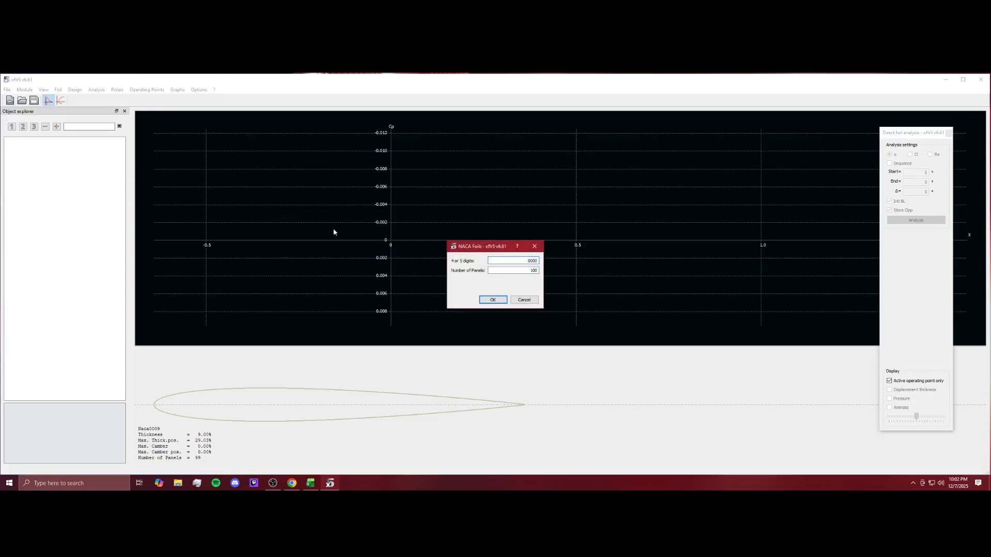
double_click(534, 261)
text(2415)
click(529, 271)
double_click(536, 270)
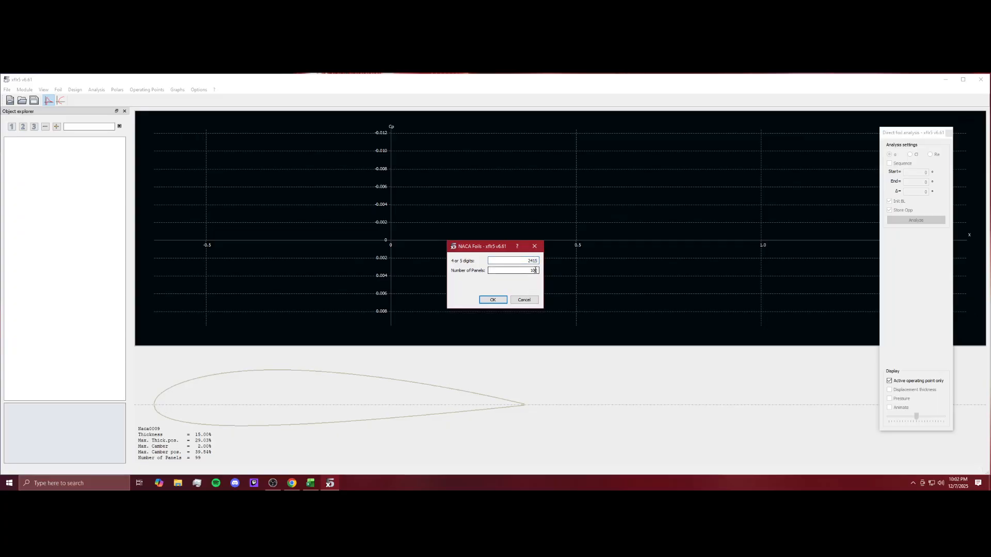
text(200)
click(493, 300)
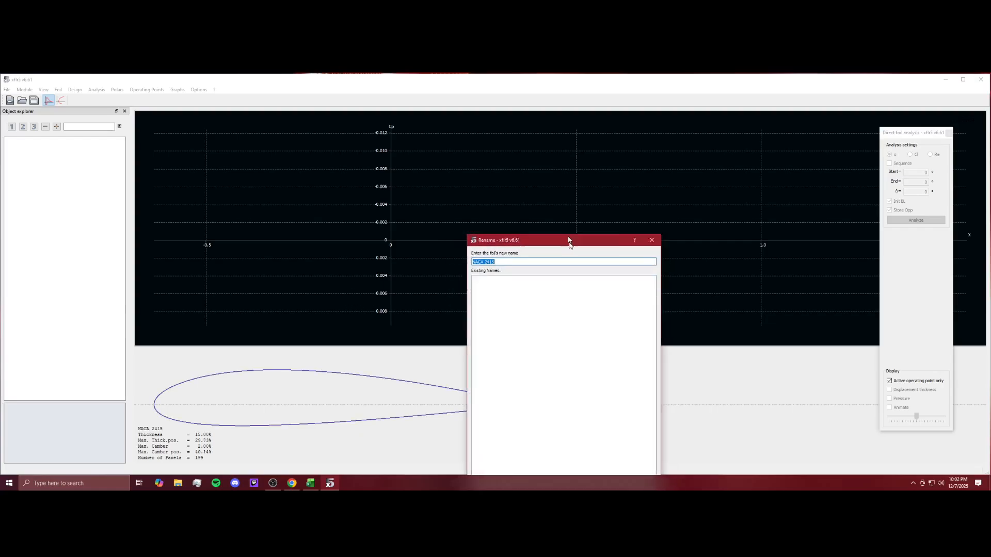
click(555, 377)
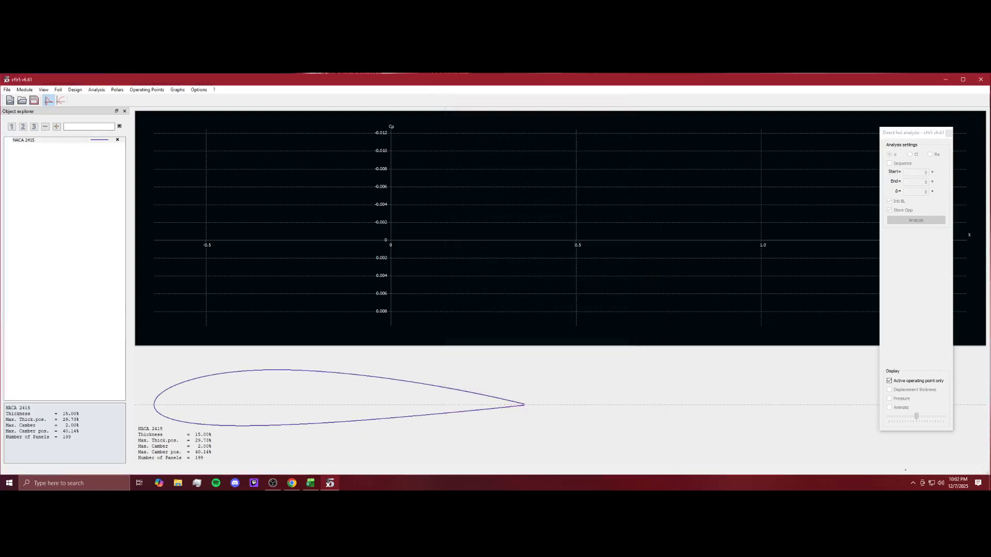
Step: Open the multi-threaded batch analysis for the NACA 2415 foil
right_click(45, 141)
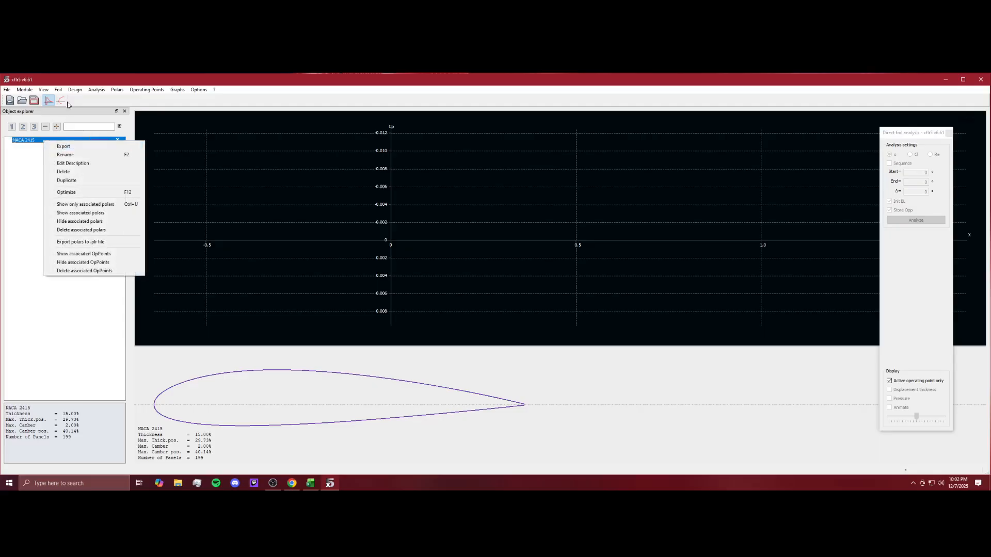
click(96, 90)
click(96, 90)
click(106, 107)
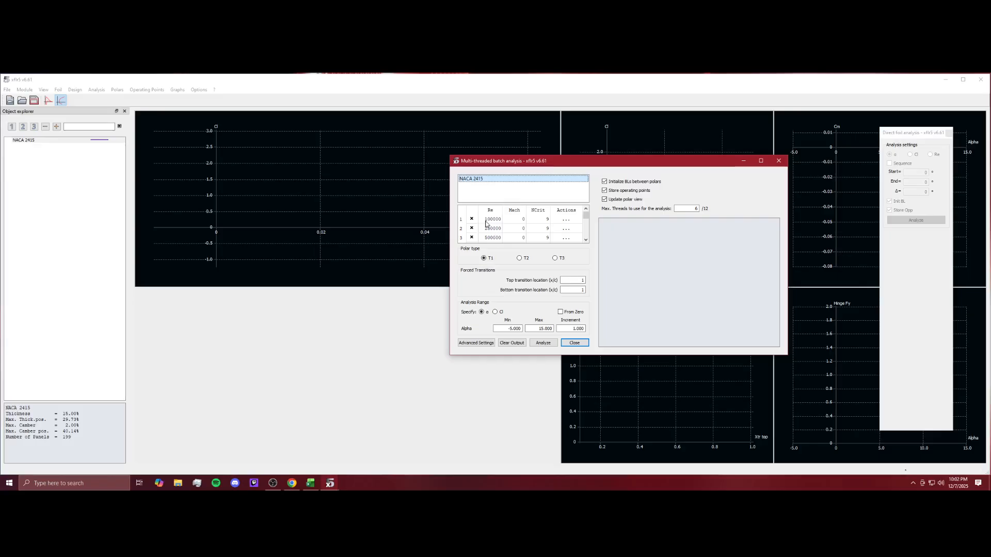
Step: Examine the full list of Reynolds numbers set up for the batch analysis
scroll(488, 227, down, 5)
scroll(494, 235, up, 6)
scroll(495, 234, down, 5)
scroll(497, 233, up, 2)
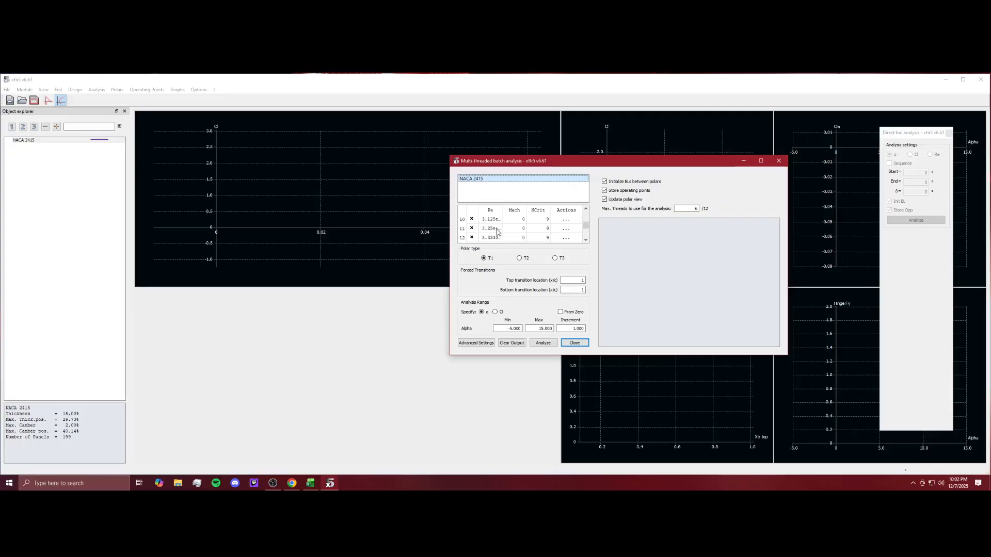
scroll(502, 232, up, 3)
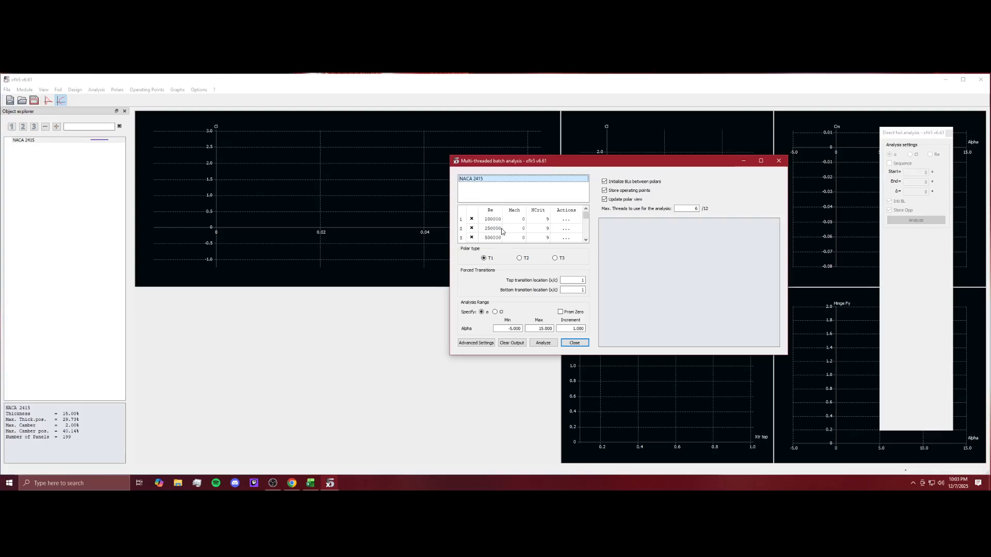
scroll(497, 222, down, 1)
click(585, 220)
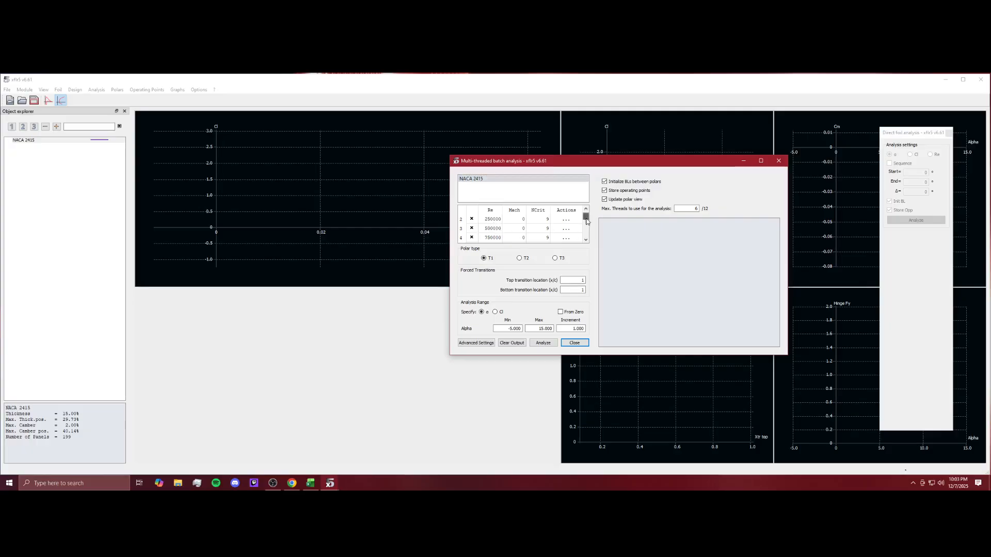
drag(586, 222, 584, 237)
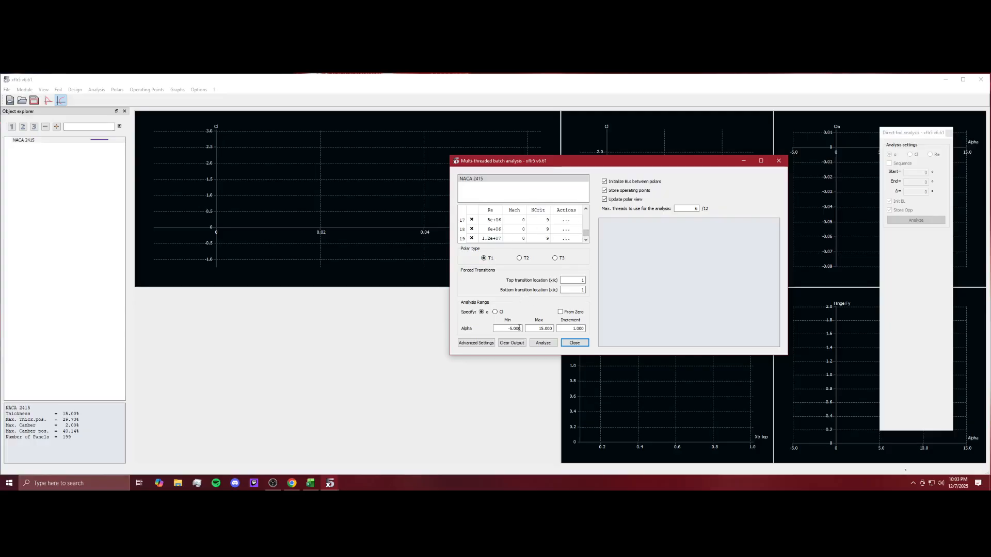
Step: Run the batch analysis on the NACA 2415 foil and close the analysis dialog once it completes
click(546, 343)
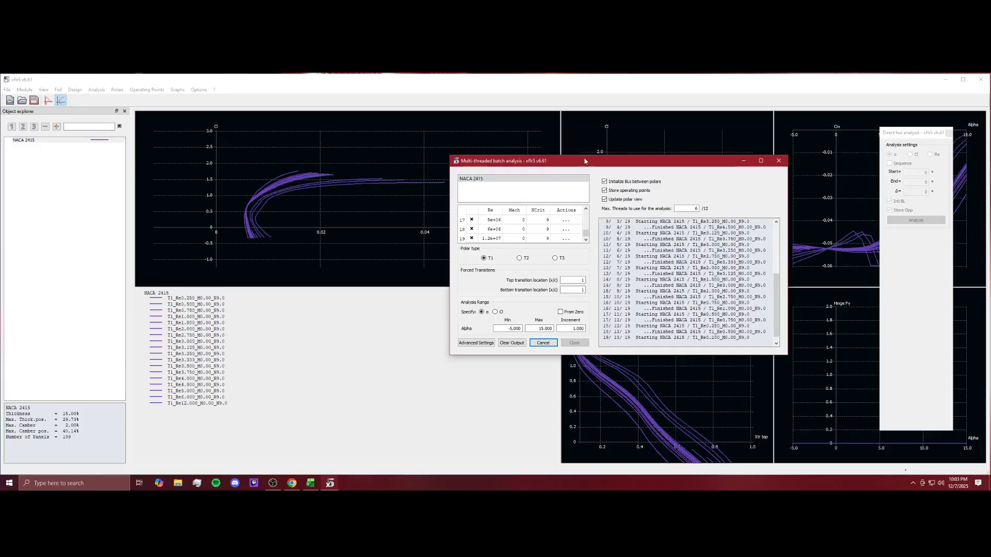
drag(475, 161, 540, 253)
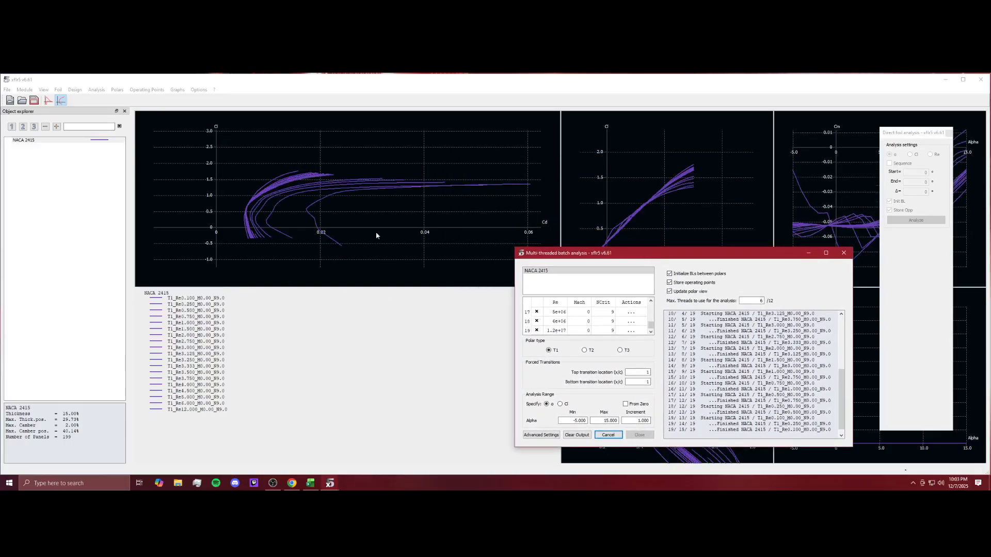
click(669, 283)
drag(680, 257, 485, 154)
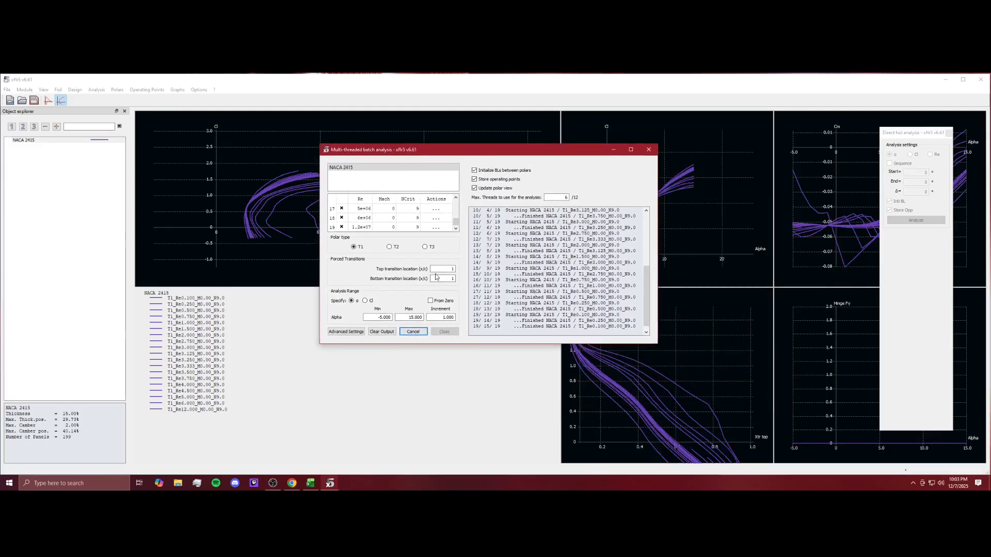
drag(491, 146, 481, 145)
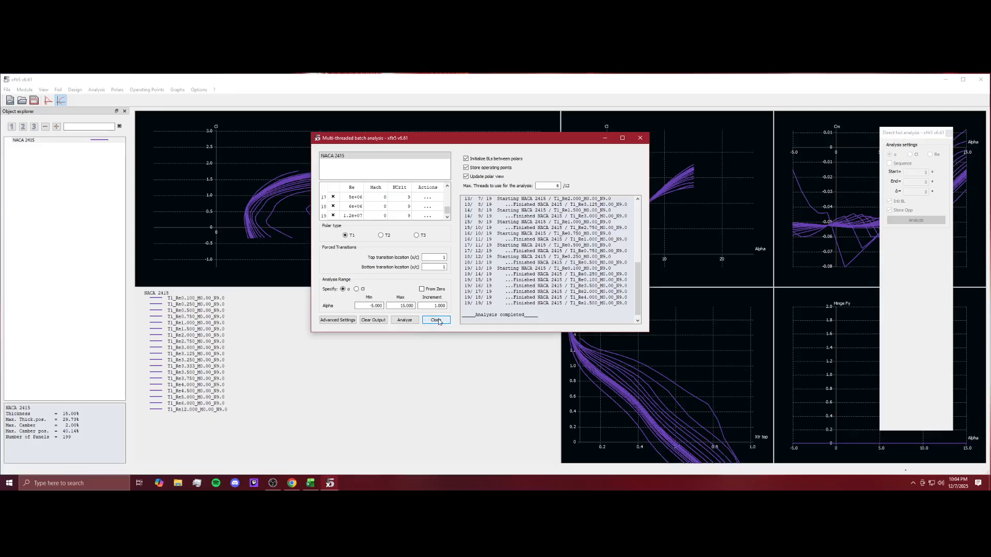
click(436, 320)
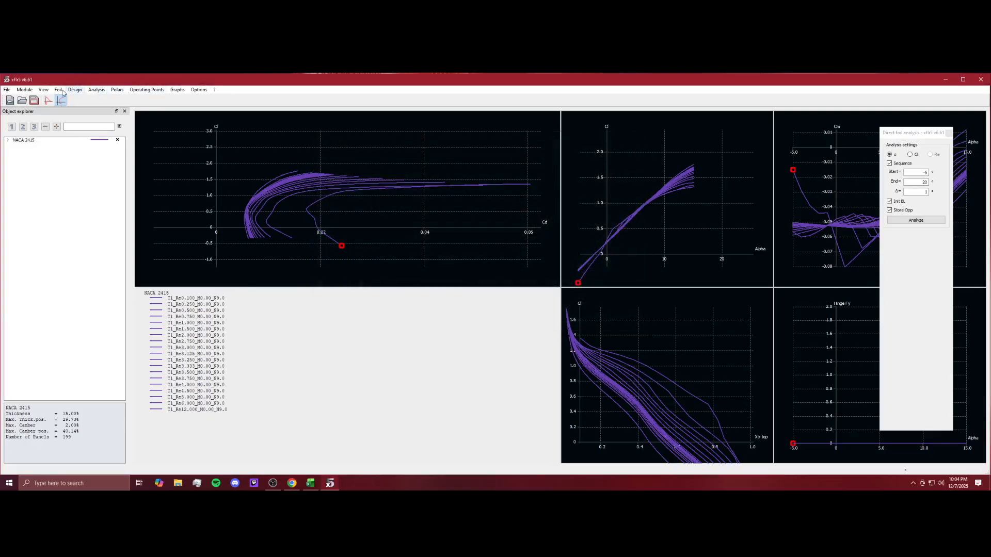
Step: Switch to the Wing and Plane Design module and start a new plane definition in the Plane Editor
click(25, 91)
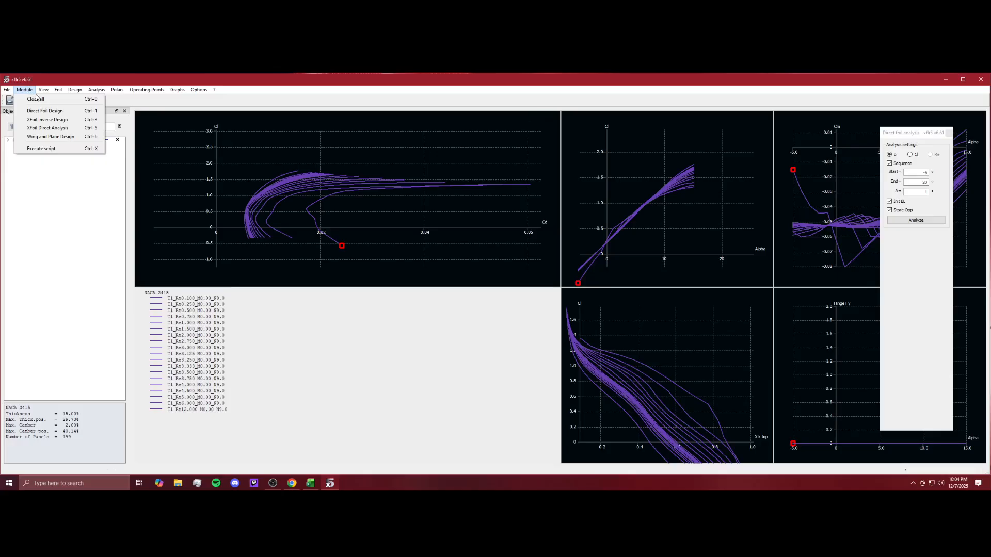
click(65, 138)
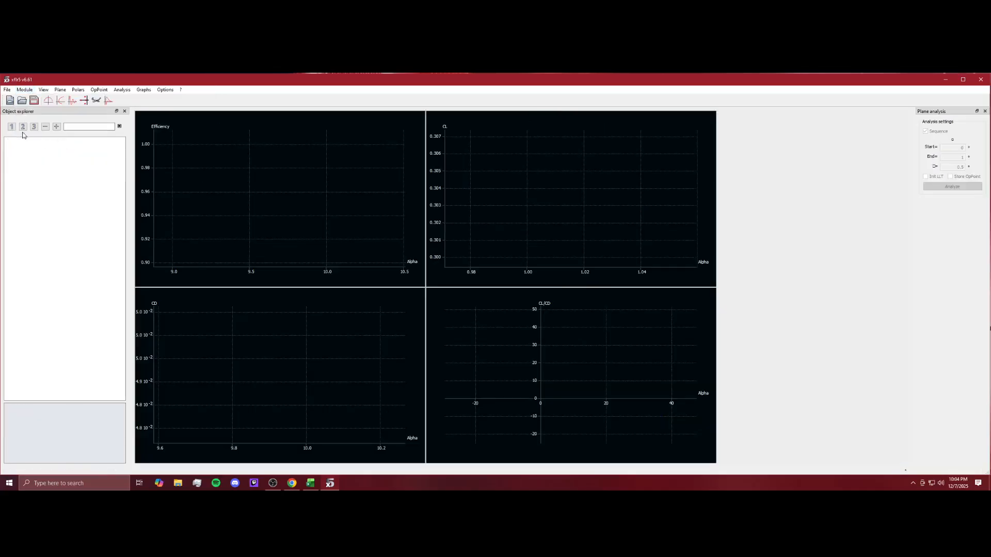
click(60, 90)
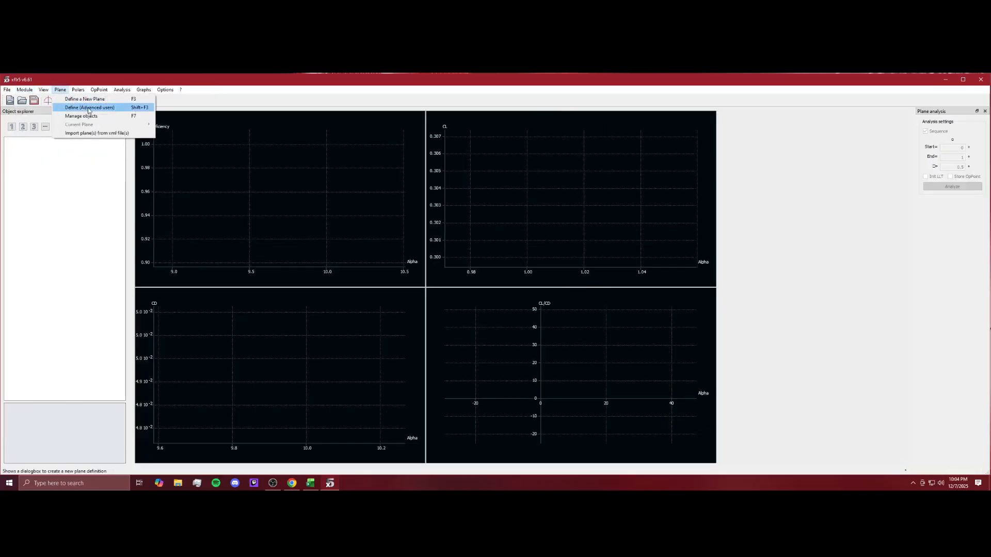
click(89, 109)
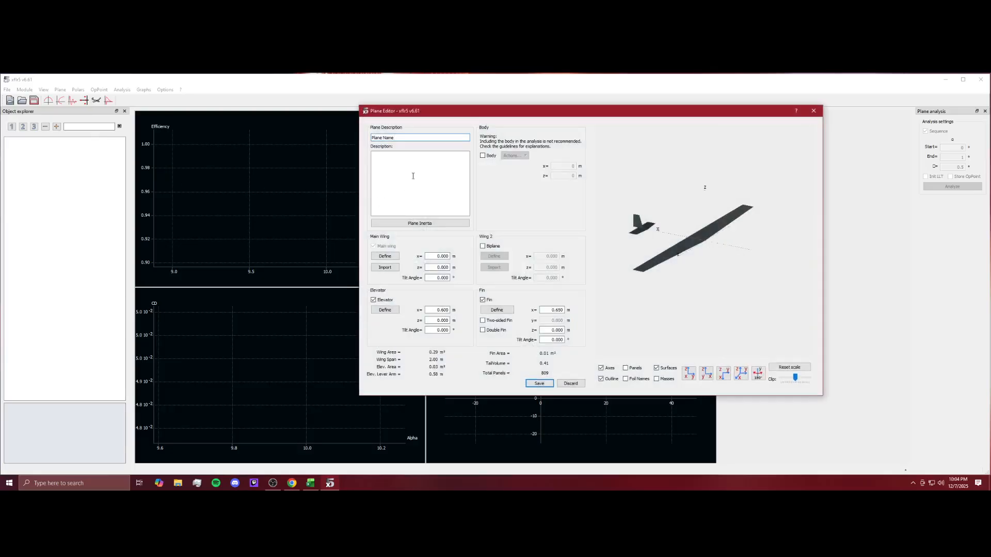
Step: Name the plane AR10 and exclude the fin and the elevator from it
drag(417, 136, 372, 137)
text(AR10)
click(484, 300)
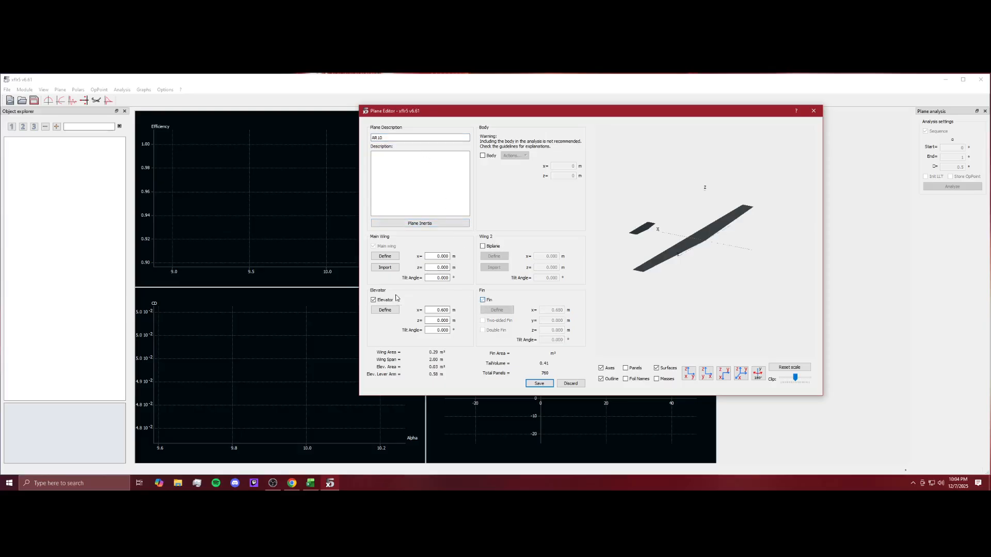
click(387, 301)
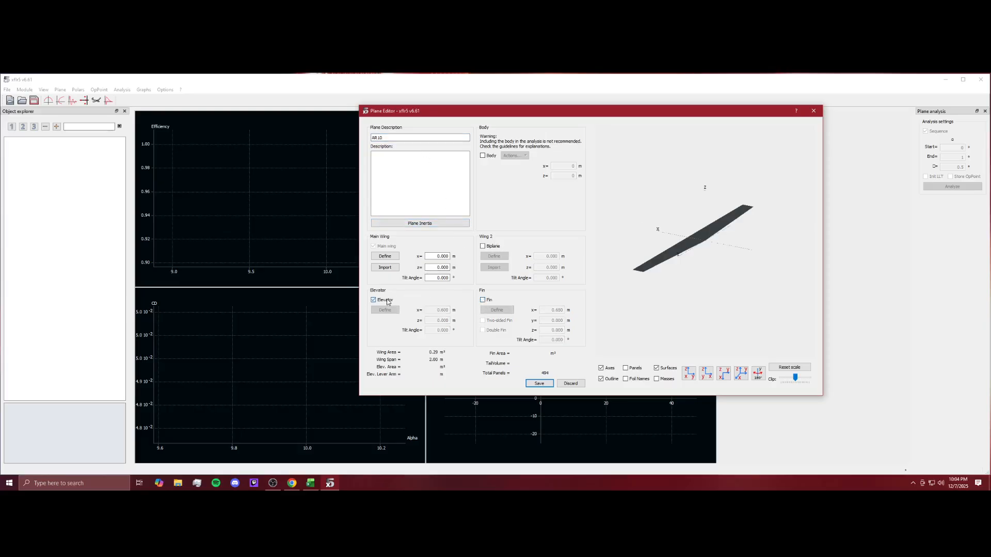
Step: Open the main wing's definition and set the chord of both the root and tip sections to 1 m
click(385, 256)
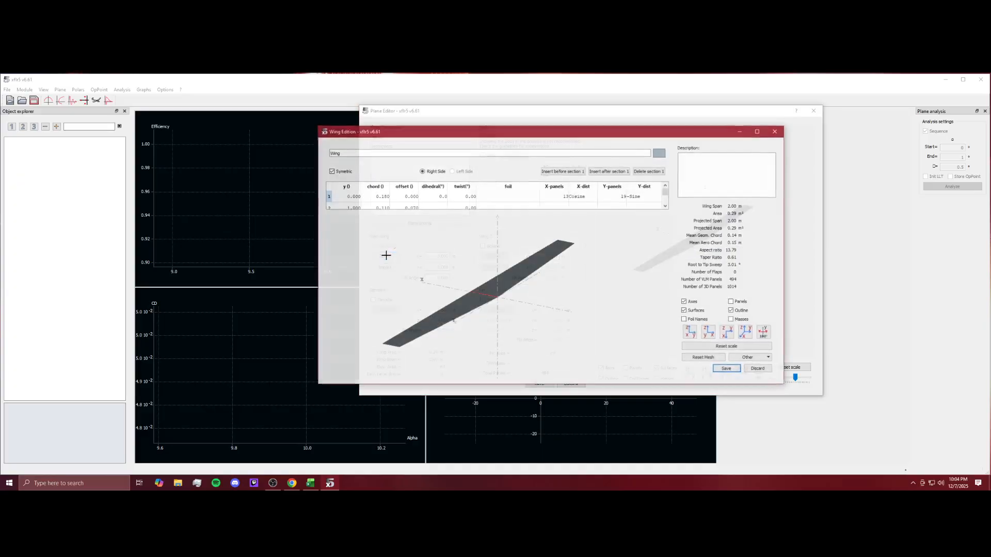
click(353, 208)
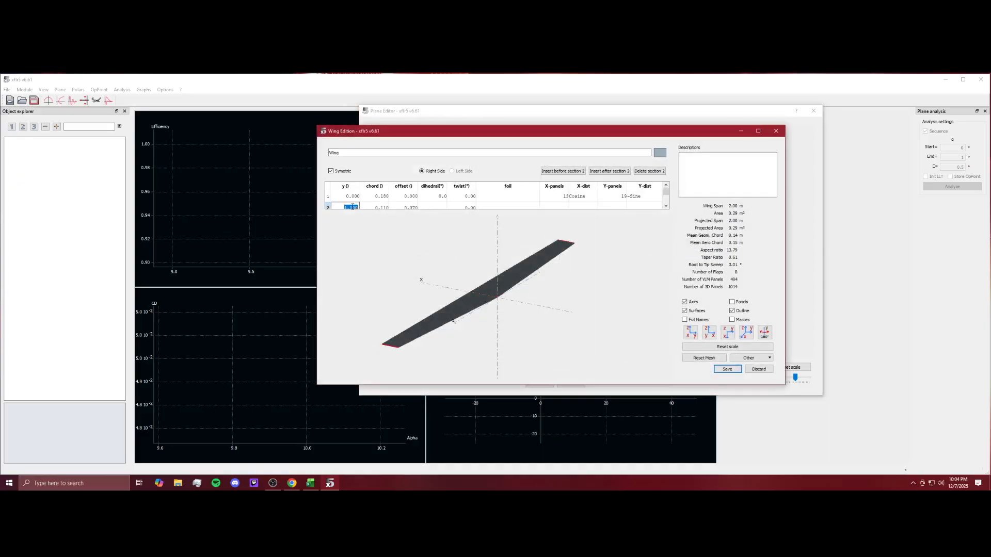
click(355, 203)
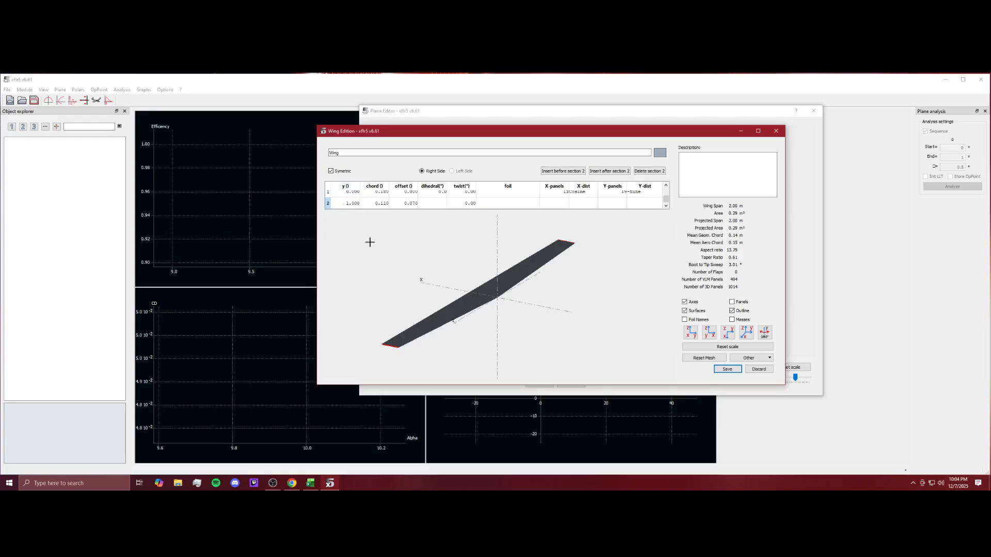
click(381, 193)
text(1)
click(382, 206)
text(1)
key(Return)
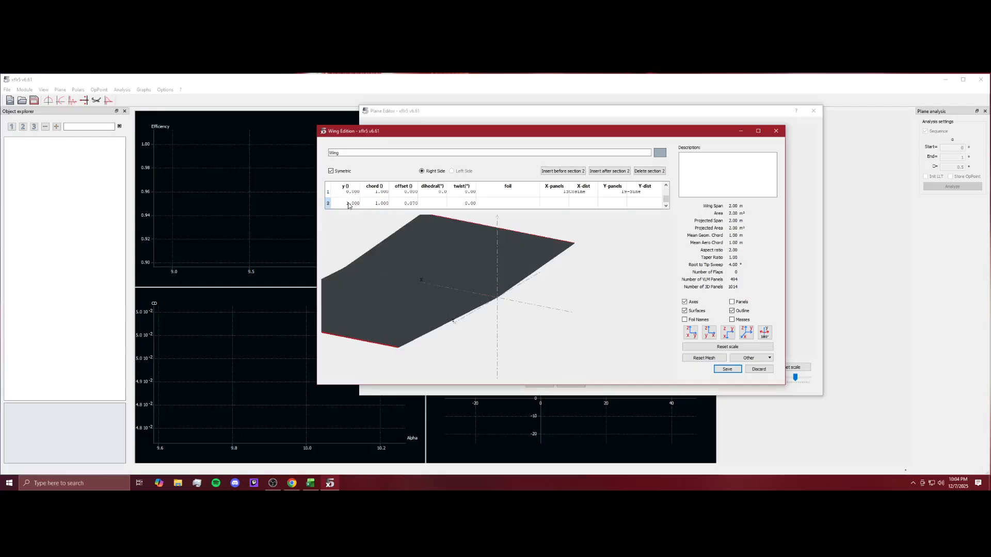
Step: Set the spanwise y position of the wing's tip section to 5 m
click(351, 206)
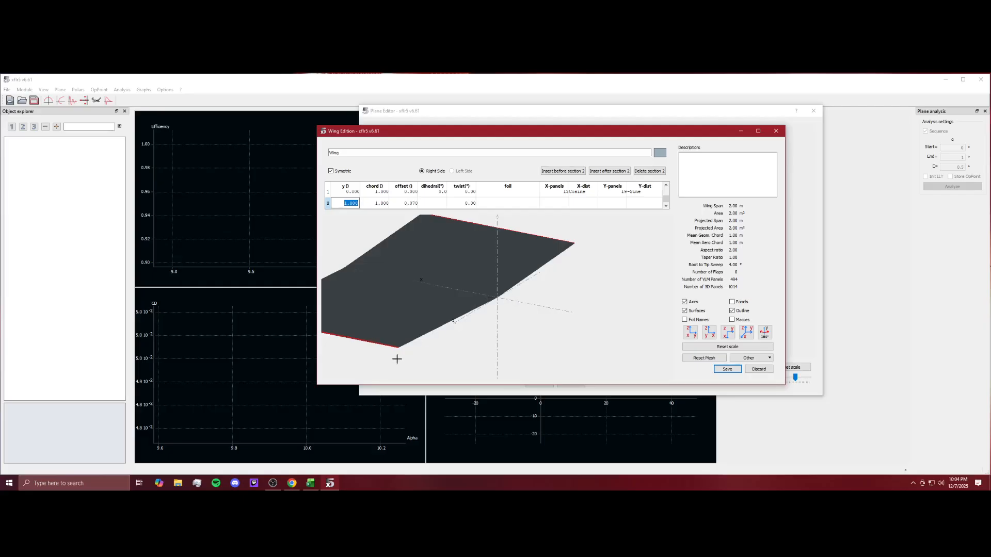
text(5)
key(Return)
Step: Assign the NACA 2415 foil to both the root and tip sections and inspect the wing's profile
scroll(530, 295, down, 5)
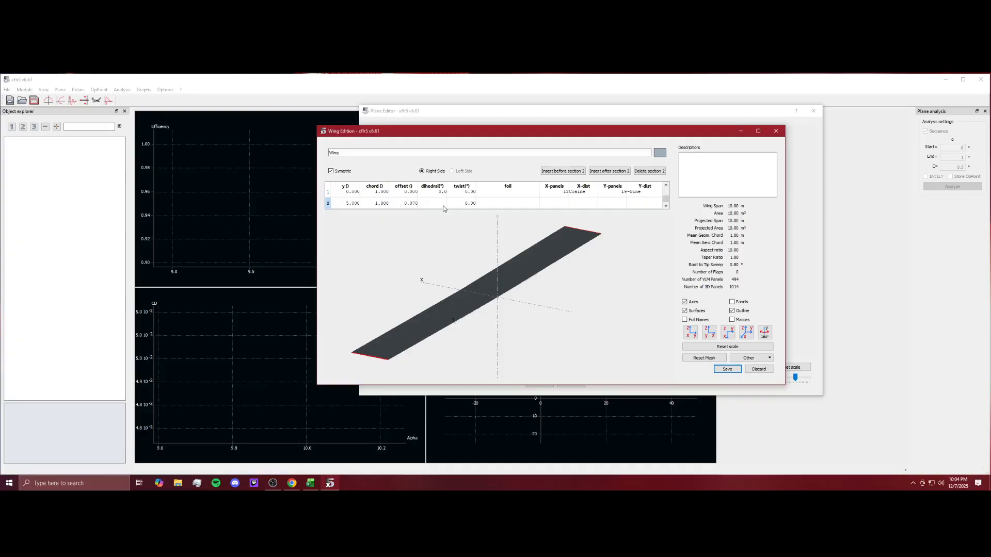
scroll(500, 201, up, 1)
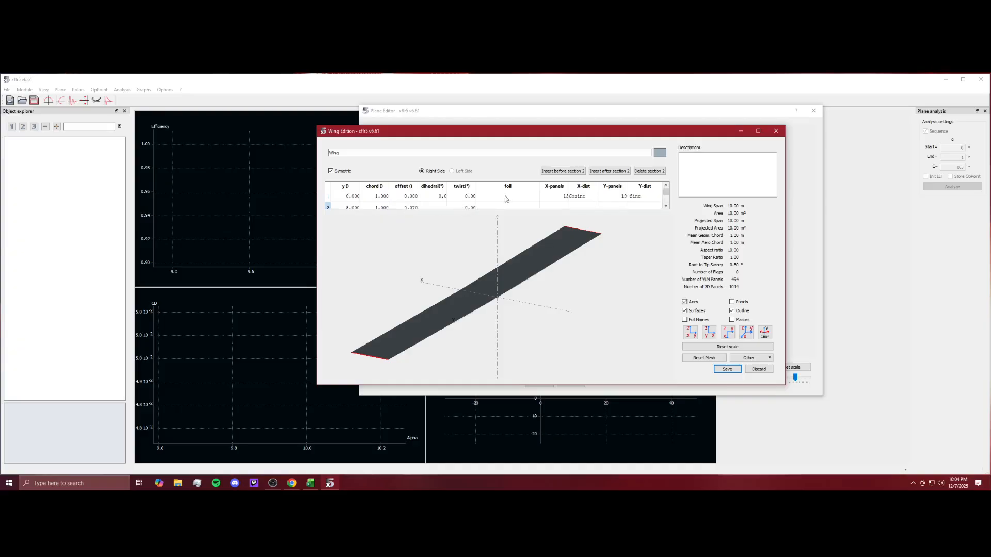
click(505, 200)
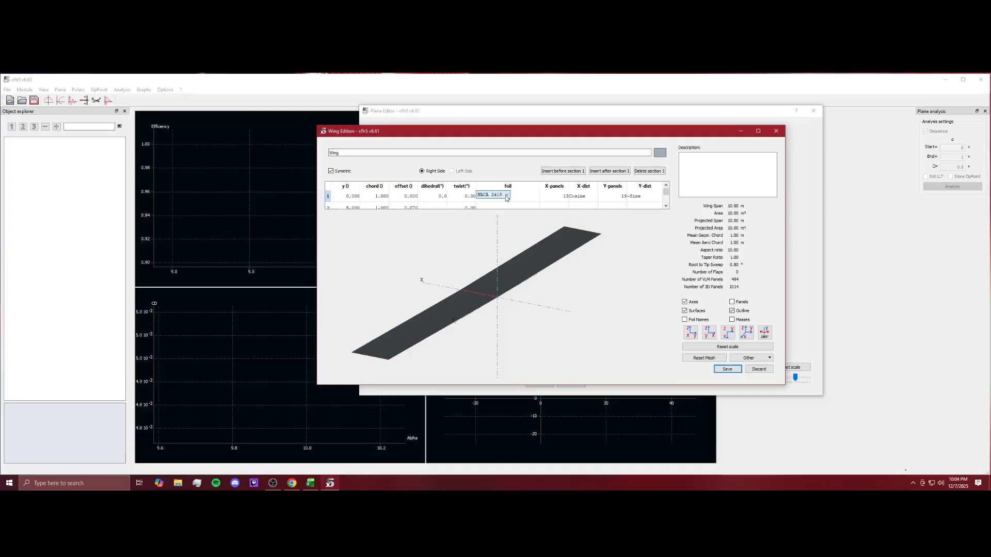
click(510, 207)
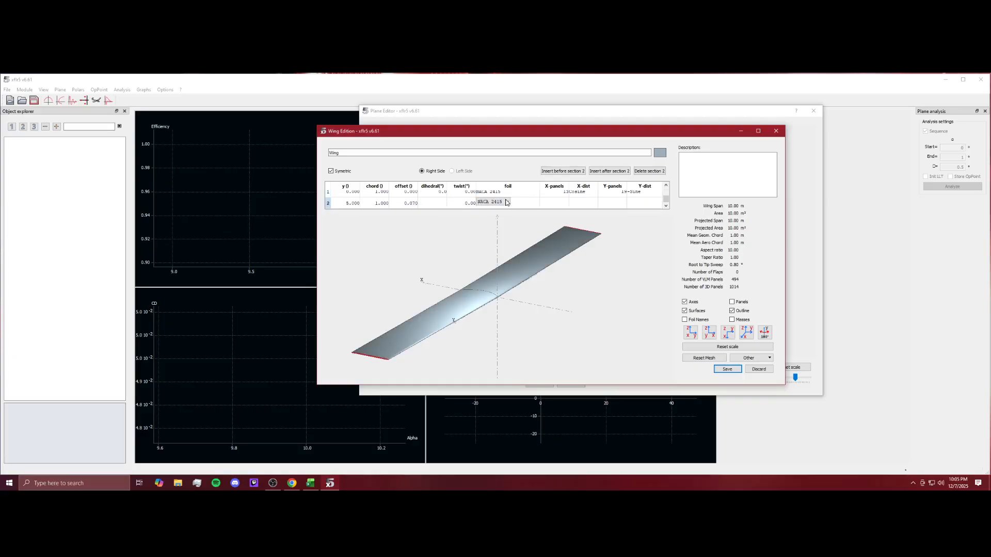
drag(442, 265, 520, 237)
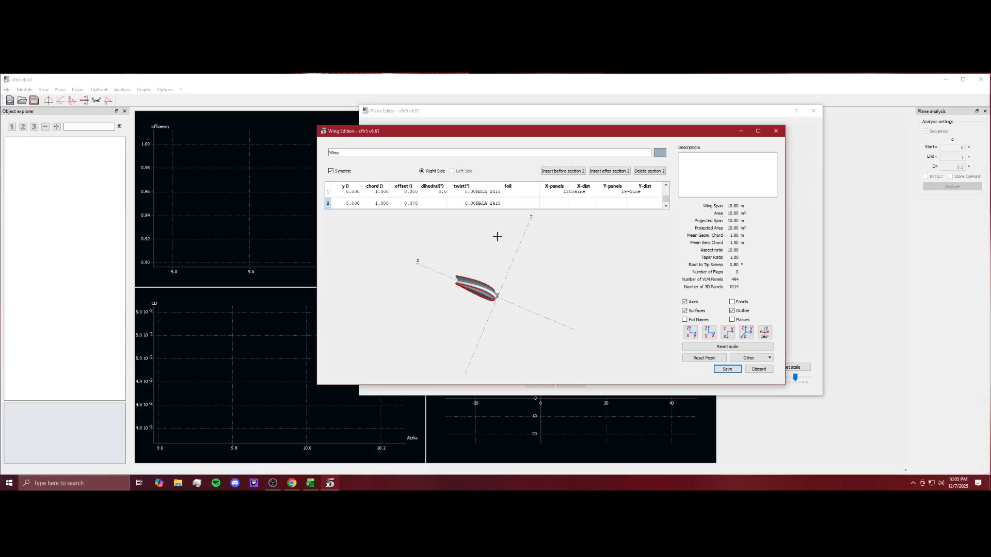
Step: Set the wing tip section's offset to 0, check the wing shape, and save the wing and the plane
click(413, 206)
text(0)
key(Return)
click(531, 281)
mouse_move(534, 282)
mouse_down()
mouse_move(449, 254)
mouse_move(543, 279)
mouse_up()
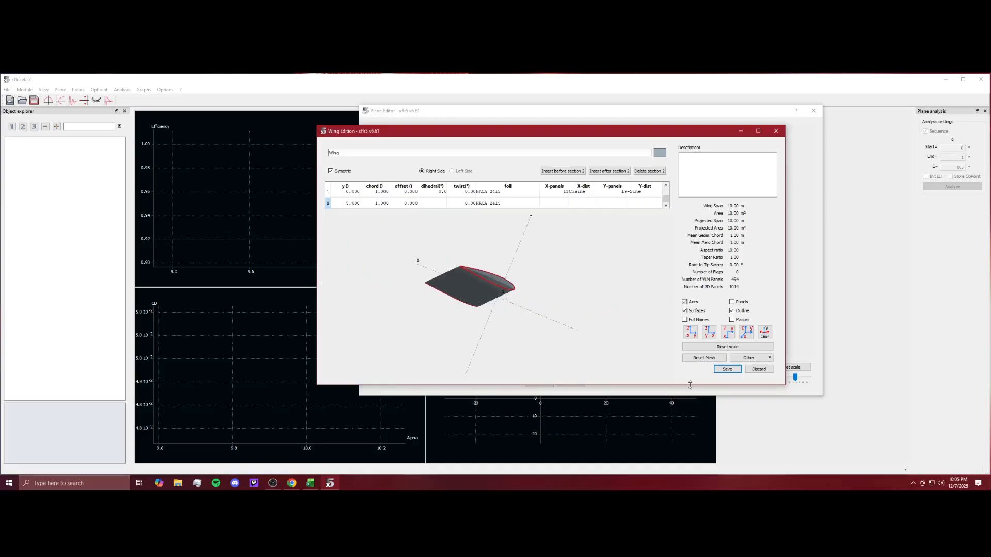
click(724, 371)
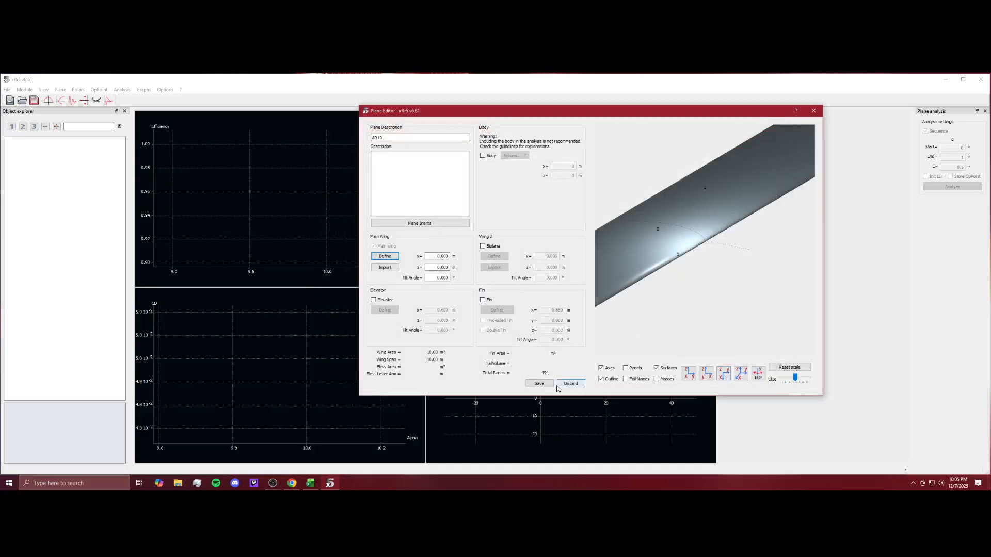
click(539, 384)
Step: Define a Type 1 fixed-speed analysis for AR10 at 50 m/s using the LLT method, and review its remaining settings
right_click(37, 141)
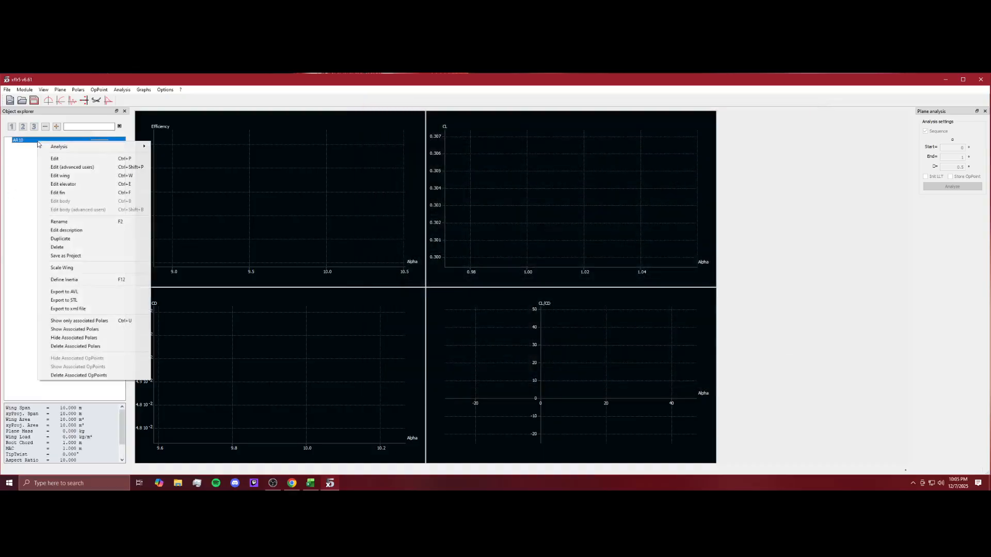
mouse_move(133, 153)
click(188, 149)
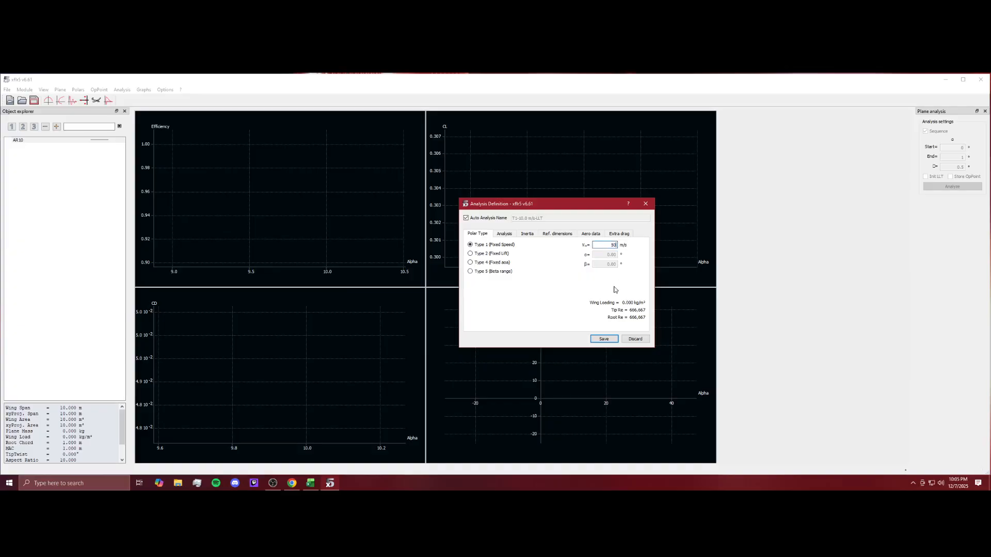
click(505, 235)
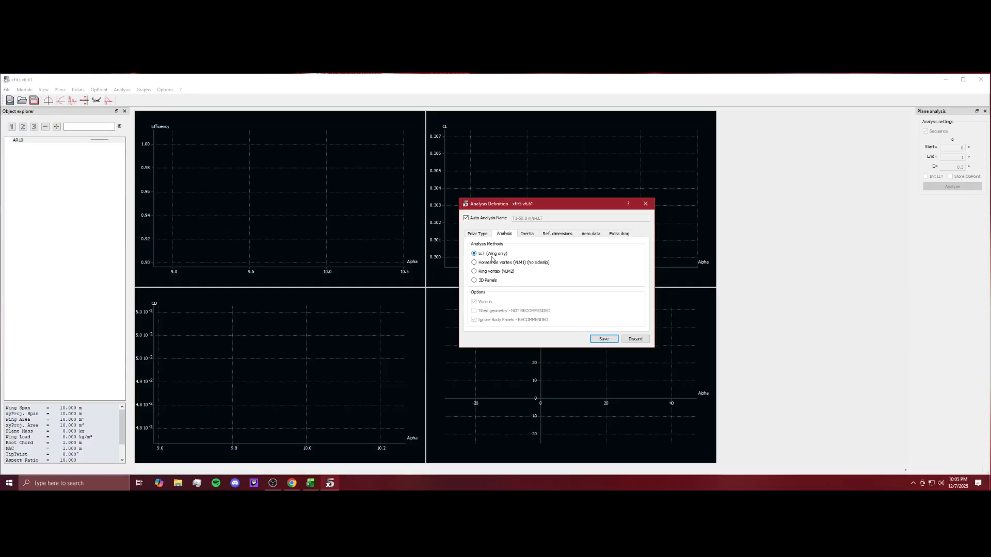
click(527, 233)
click(557, 234)
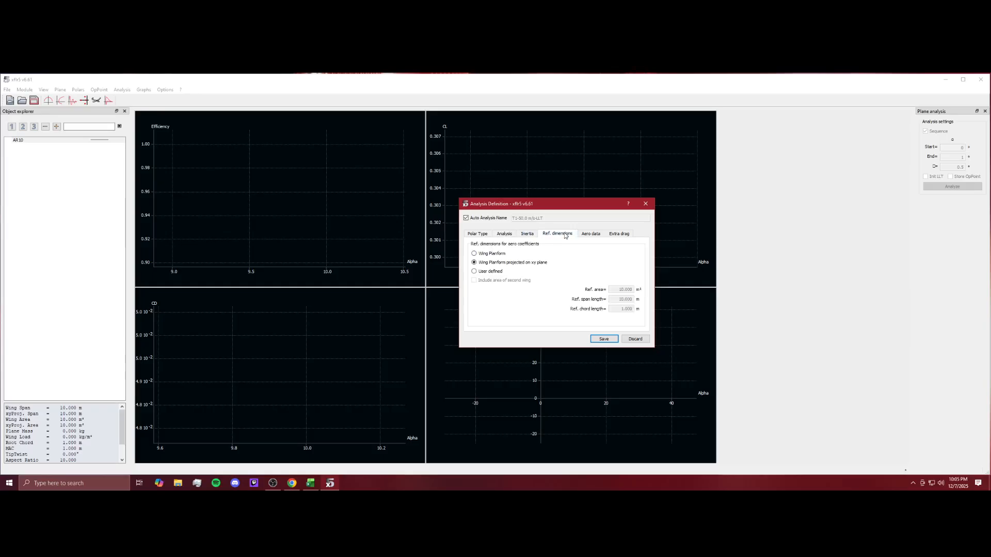
click(618, 234)
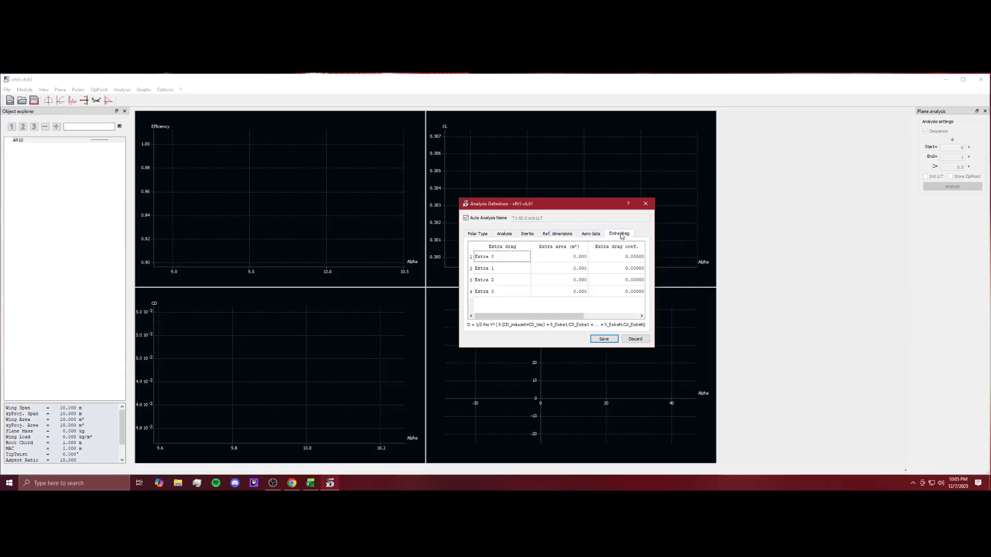
click(604, 339)
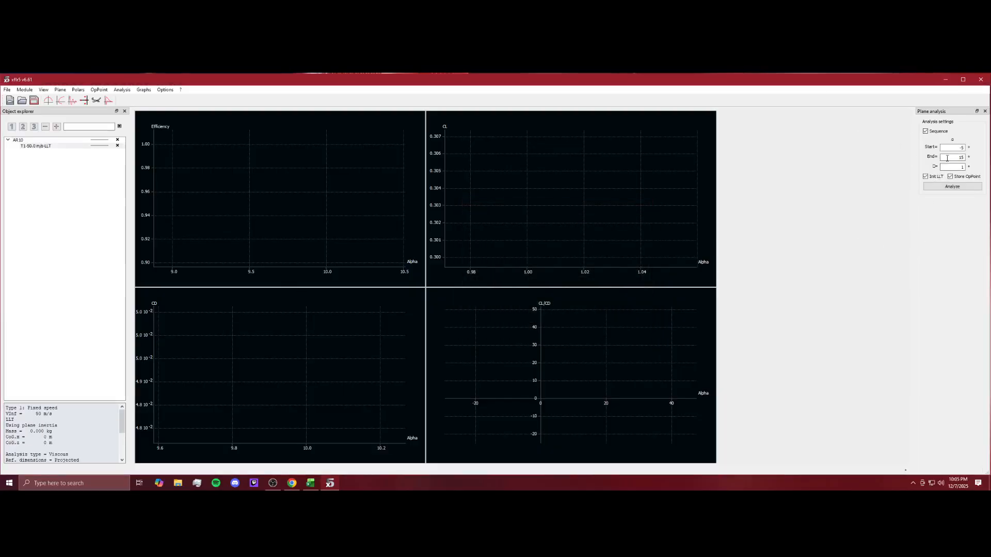
Step: Run the analysis sequence for angles of attack from -5° to 15° in 1° increments
double_click(947, 158)
key(BackSpace)
click(939, 187)
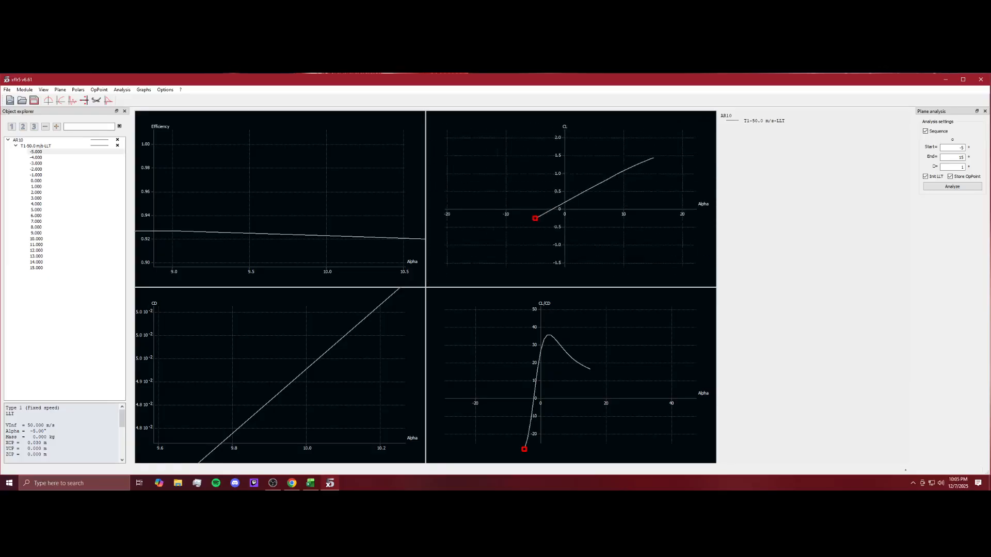
Step: Examine the CL versus alpha curve at different scales
scroll(571, 199, up, 10)
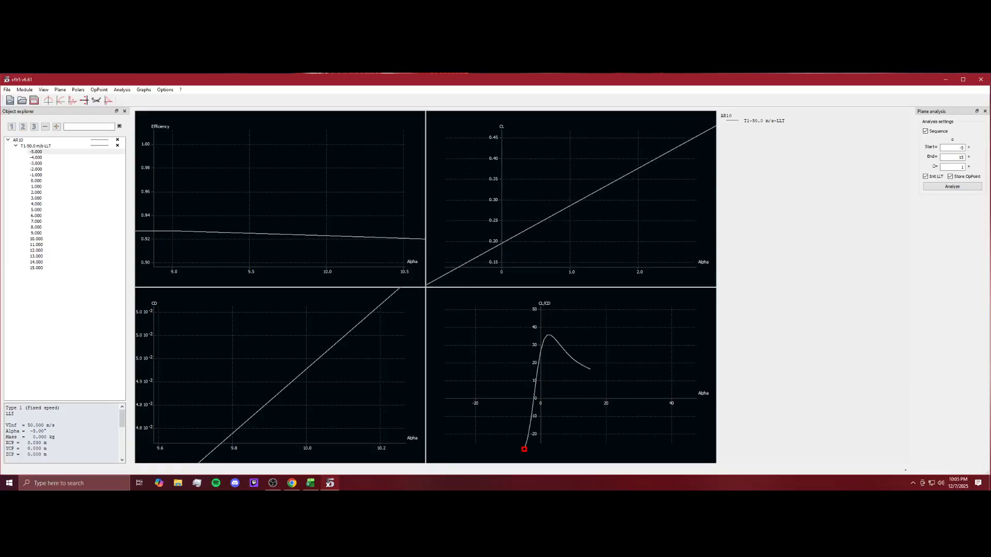
scroll(571, 198, down, 5)
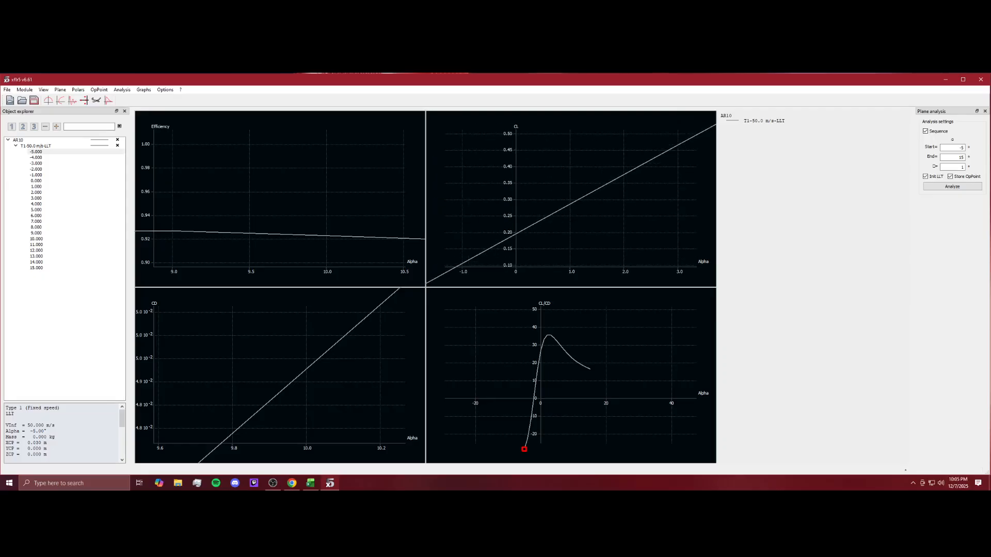
drag(571, 222, 559, 178)
scroll(570, 198, down, 10)
scroll(571, 199, up, 15)
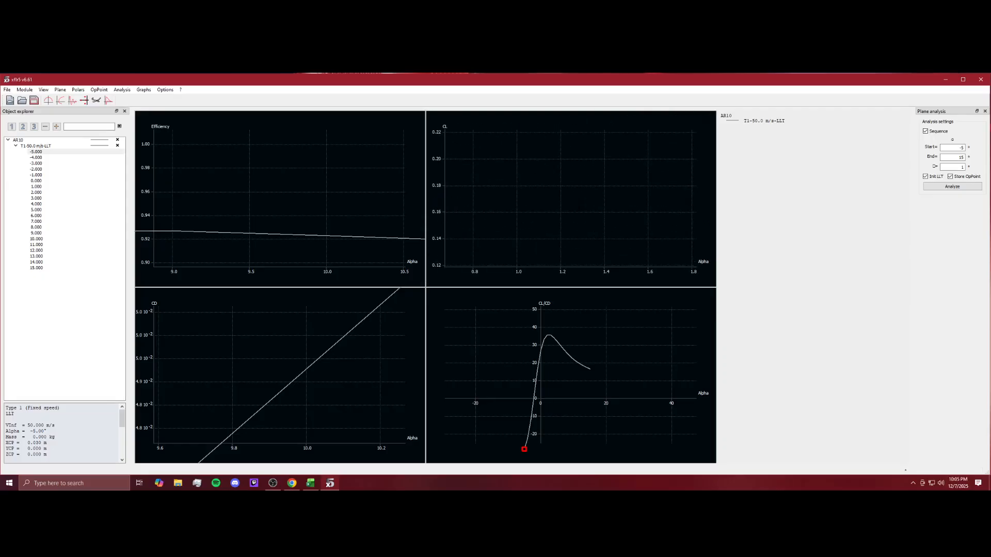
scroll(570, 199, up, 2)
scroll(571, 198, down, 20)
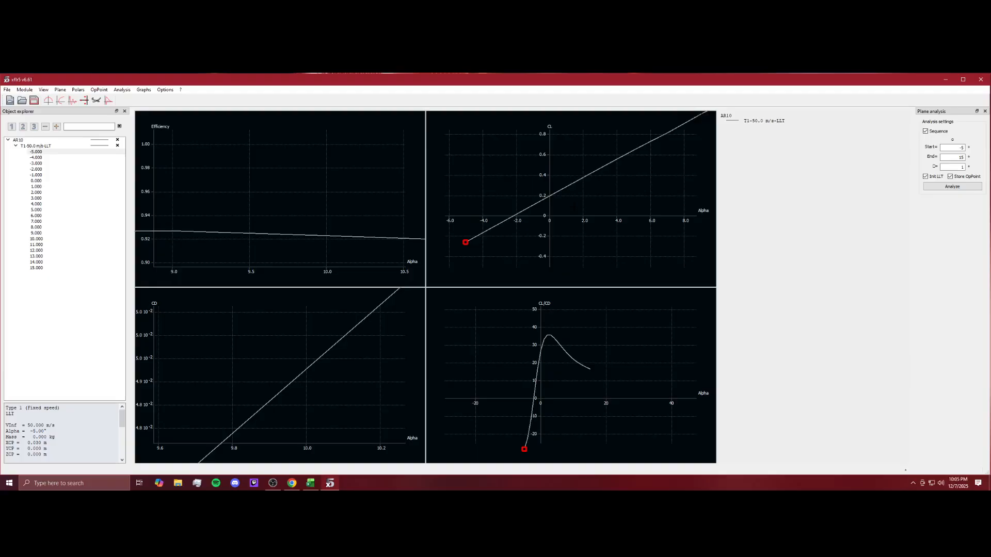
scroll(571, 198, up, 2)
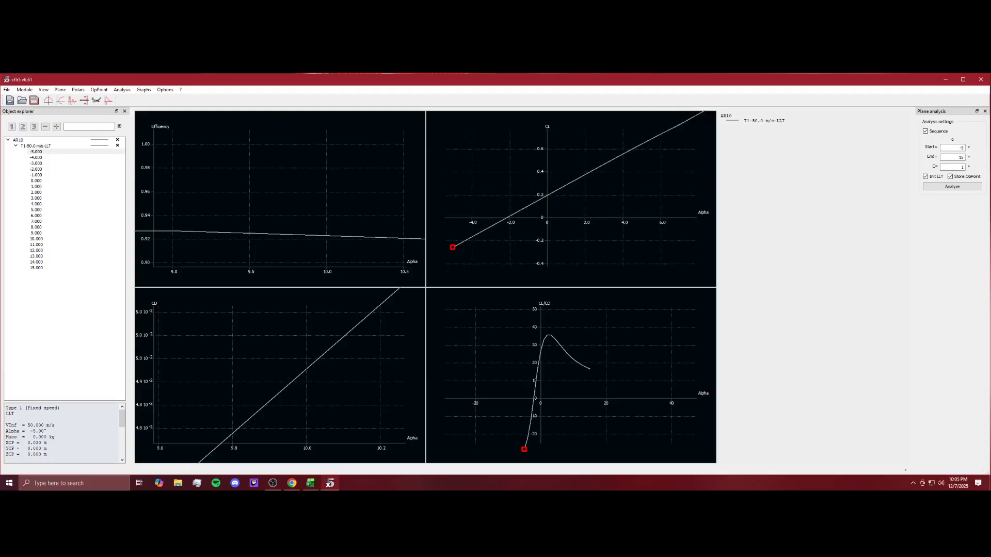
Step: Examine the full Efficiency curve and reposition the CL, CL/CD and CD graphs to inspect their curves
scroll(280, 198, down, 20)
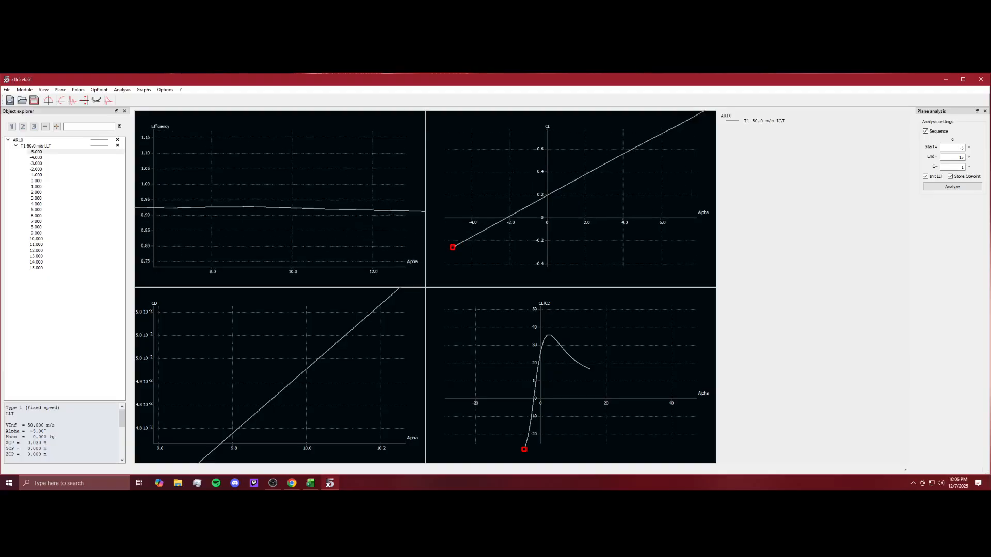
scroll(280, 199, down, 6)
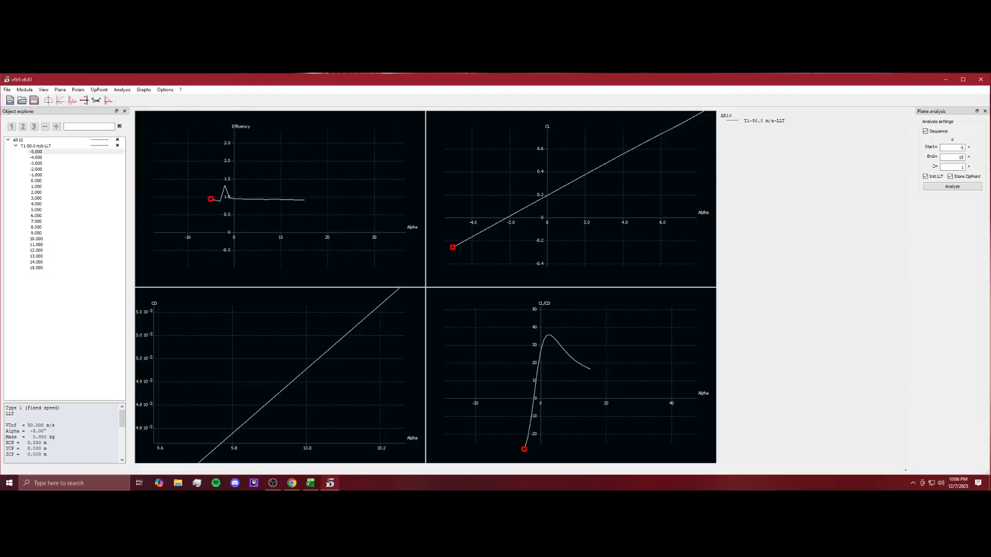
mouse_move(631, 215)
mouse_down()
mouse_move(581, 236)
mouse_move(623, 198)
mouse_up()
drag(622, 354, 643, 329)
drag(323, 367, 364, 381)
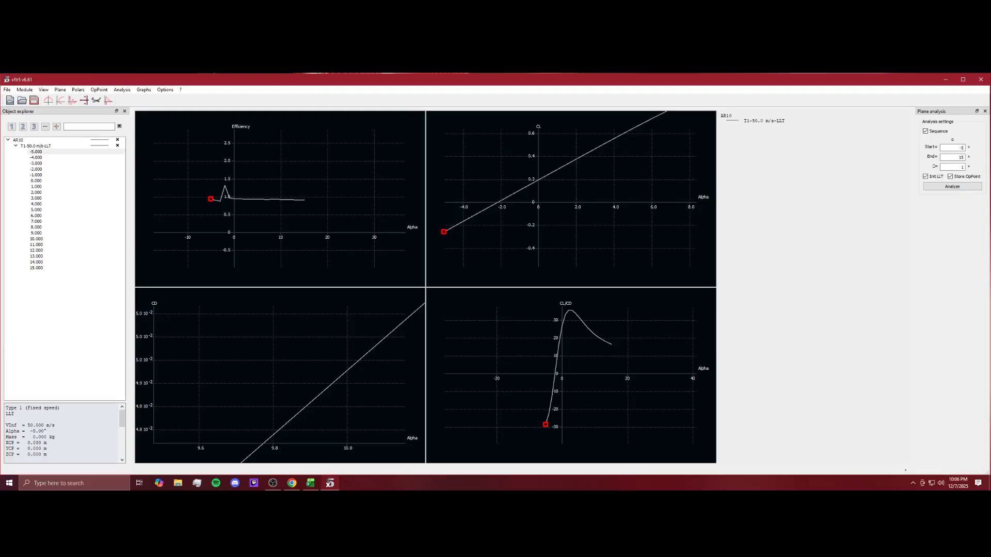
Step: Open the CSV export of the Efficiency graph and cancel it without saving
right_click(363, 187)
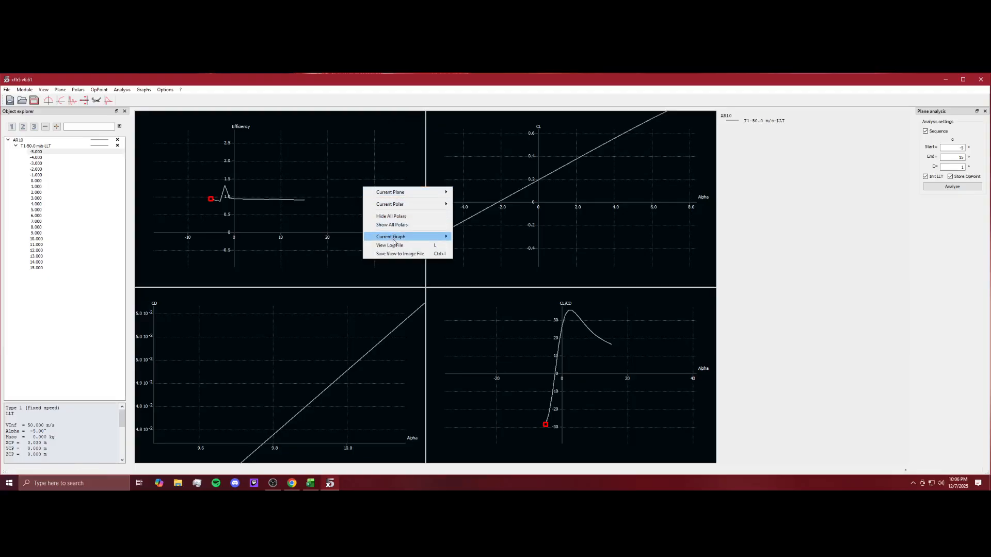
mouse_move(393, 240)
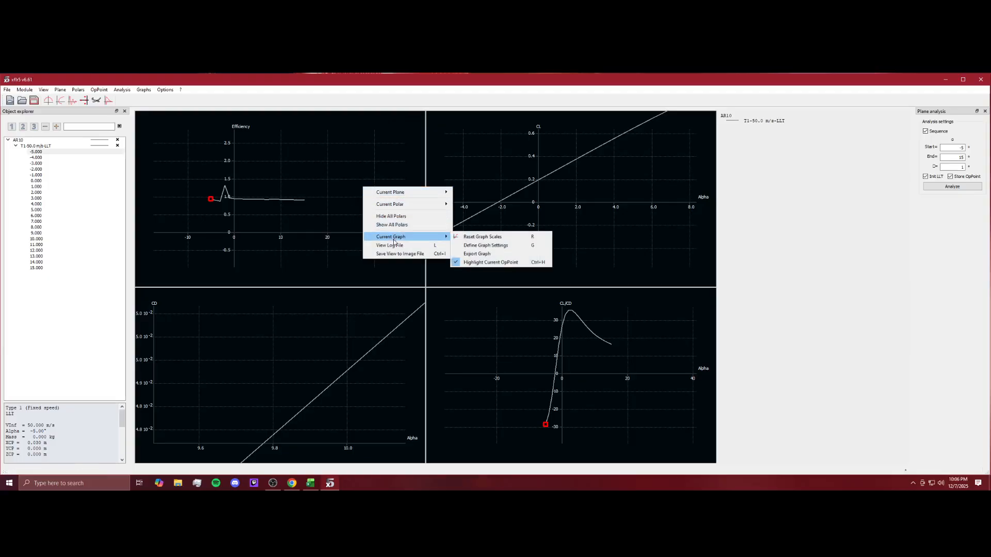
click(475, 254)
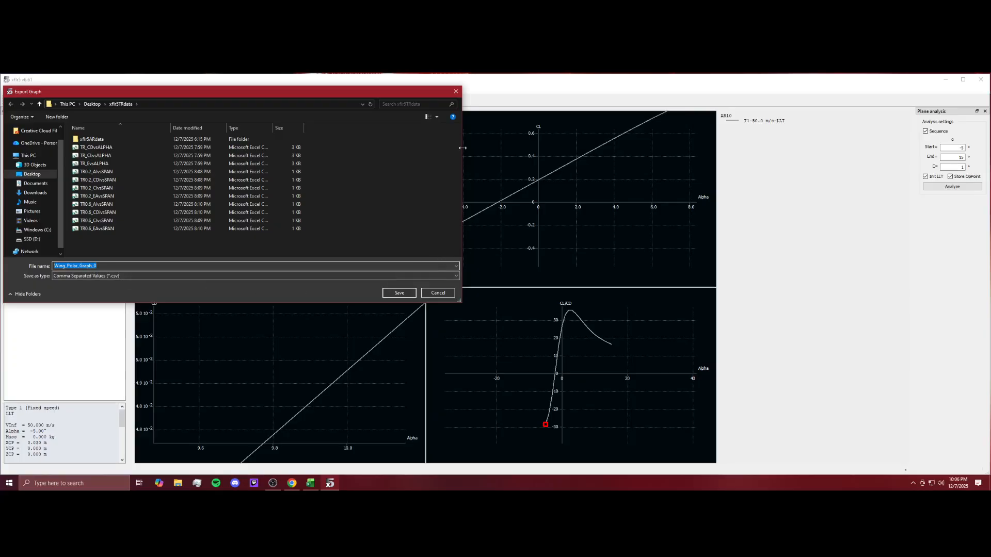
click(456, 92)
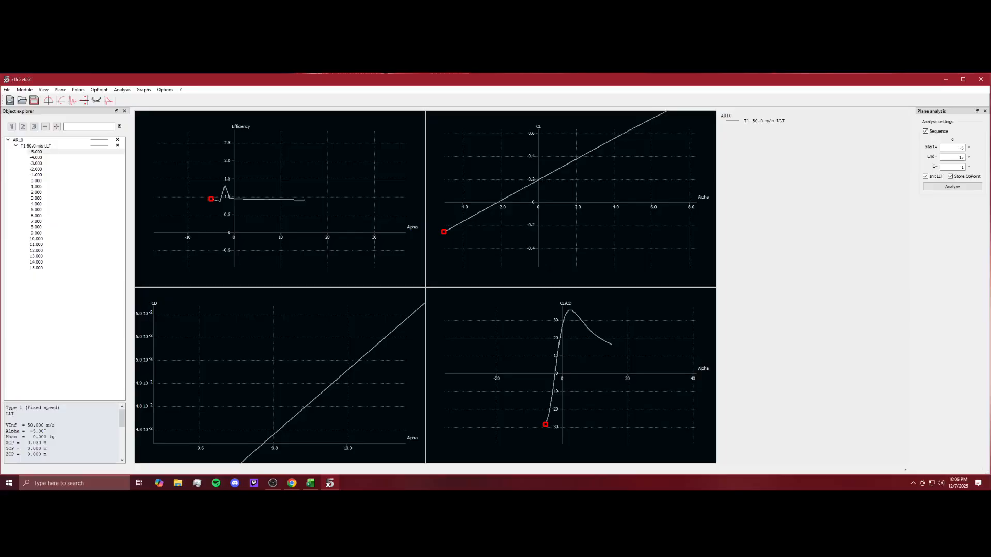
Step: Change the CL graph's X-axis variable from Alpha to CD and rescale the graph to fit the drag polar
double_click(580, 258)
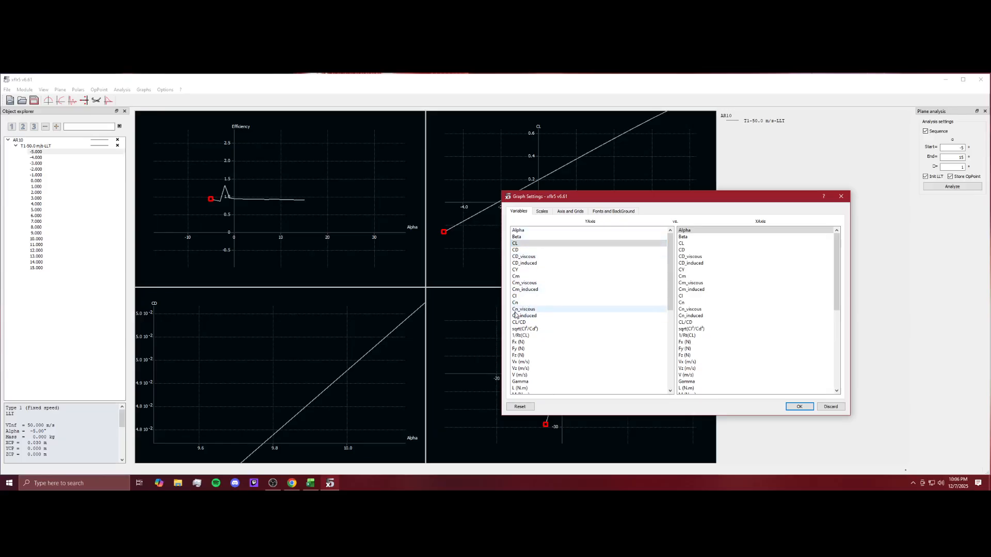
scroll(532, 320, down, 3)
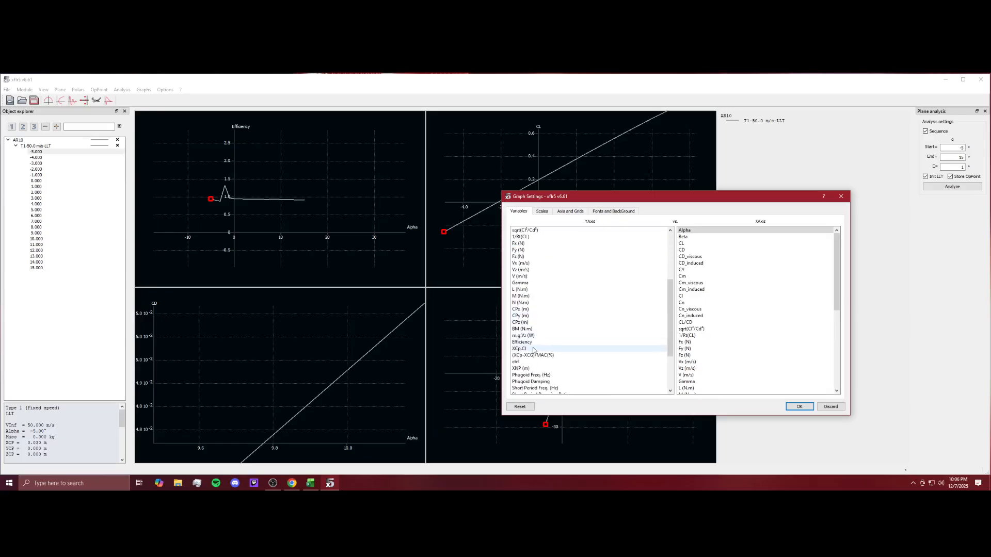
scroll(535, 305, up, 3)
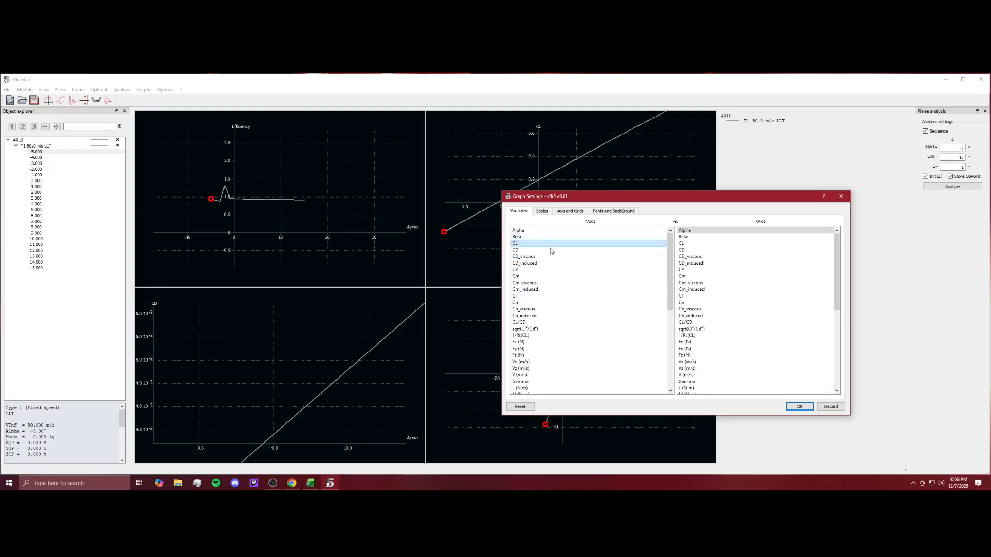
click(704, 250)
click(798, 406)
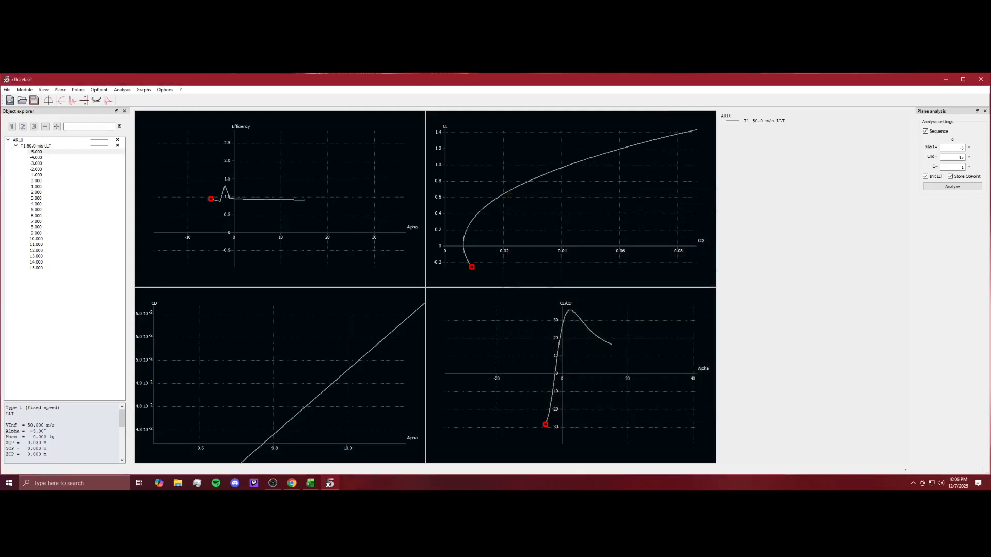
scroll(571, 199, down, 4)
scroll(571, 199, up, 14)
scroll(571, 199, down, 7)
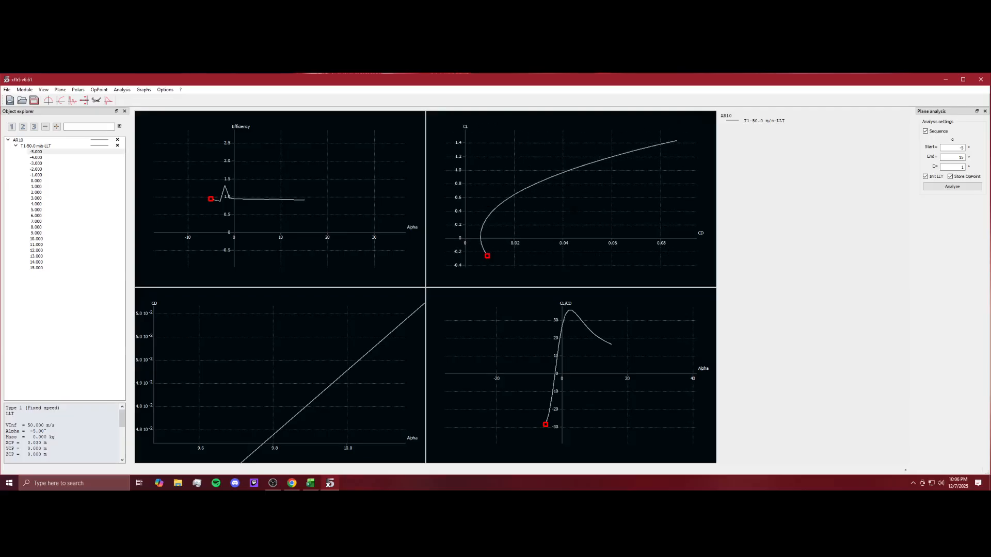
scroll(571, 199, down, 1)
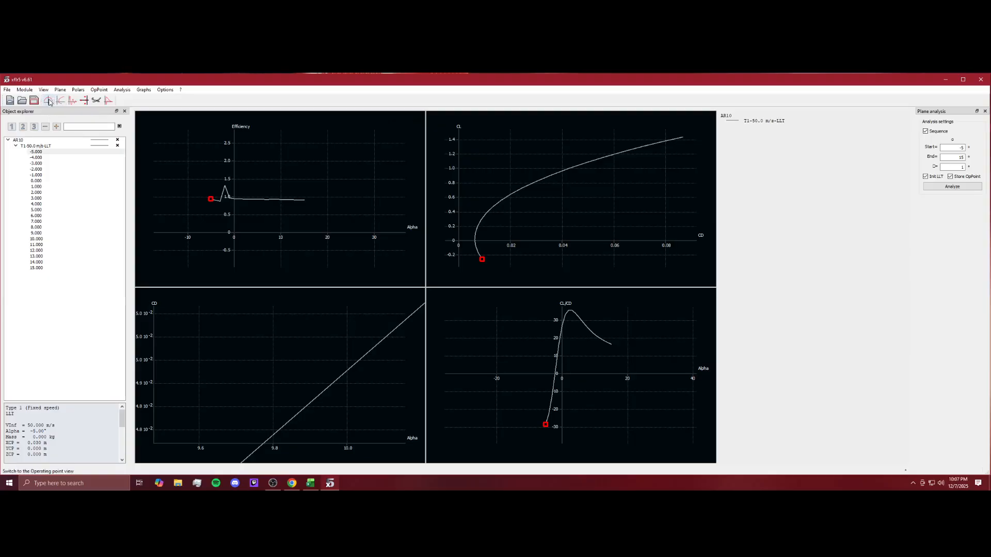
Step: Switch to the operating point view, select the 5° operating point, and plot the local lift coefficient along the span
click(49, 101)
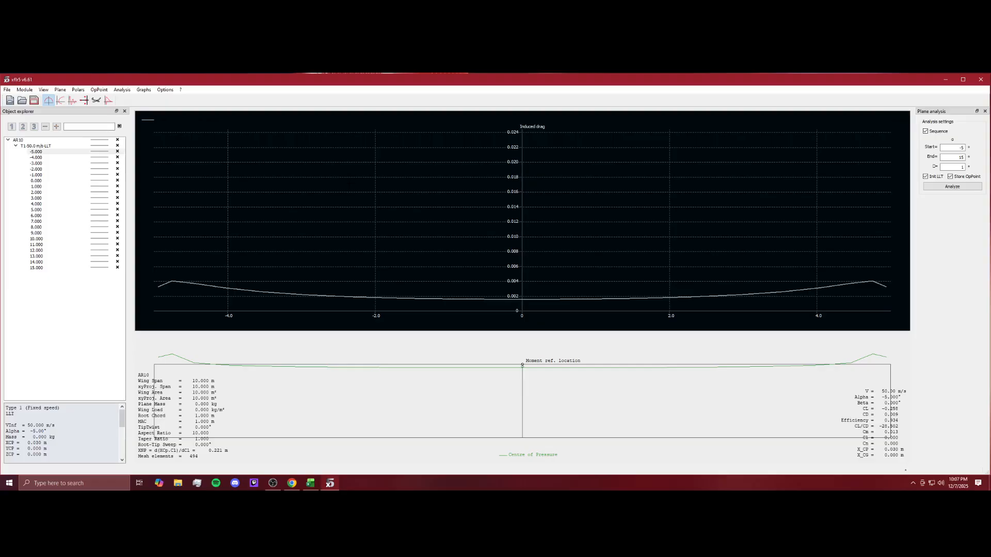
click(43, 210)
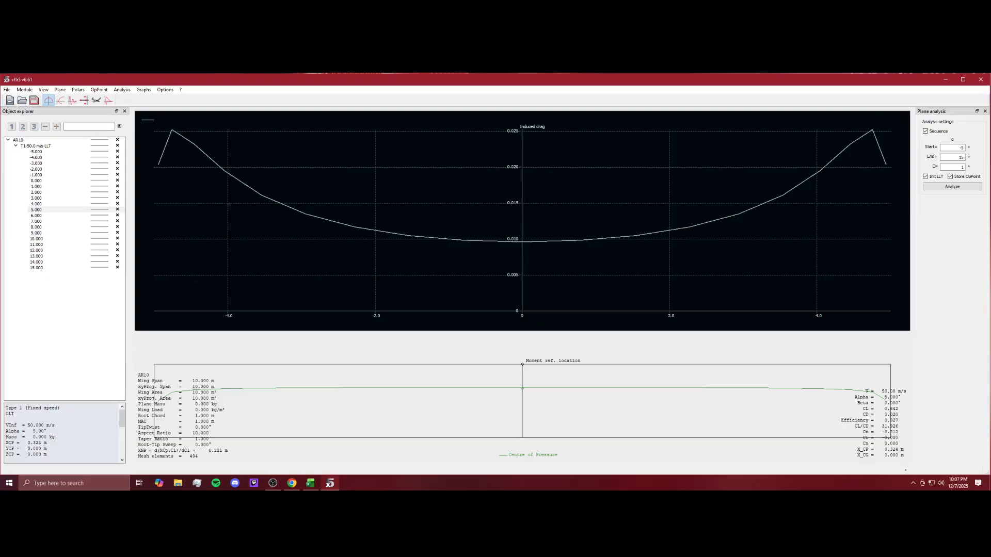
double_click(630, 268)
click(557, 243)
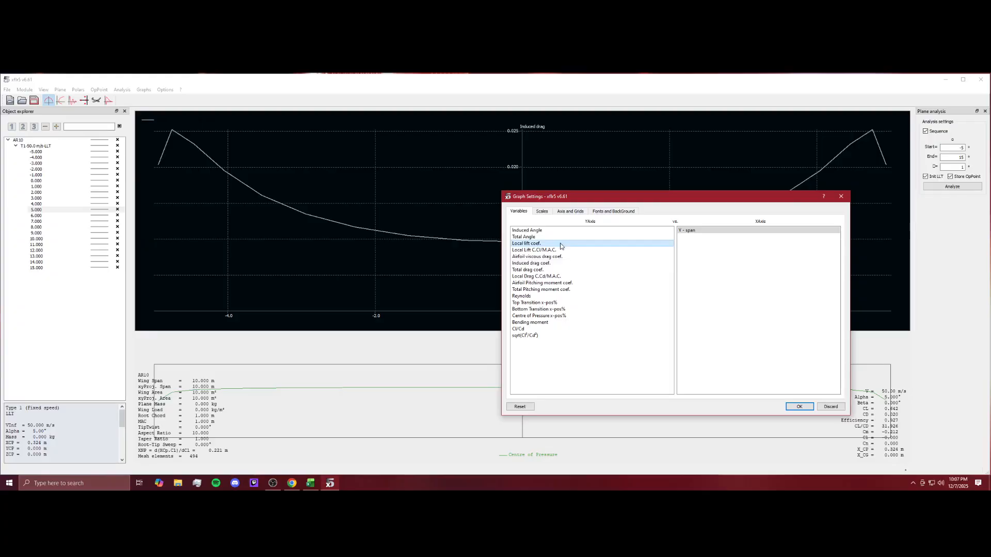
click(799, 407)
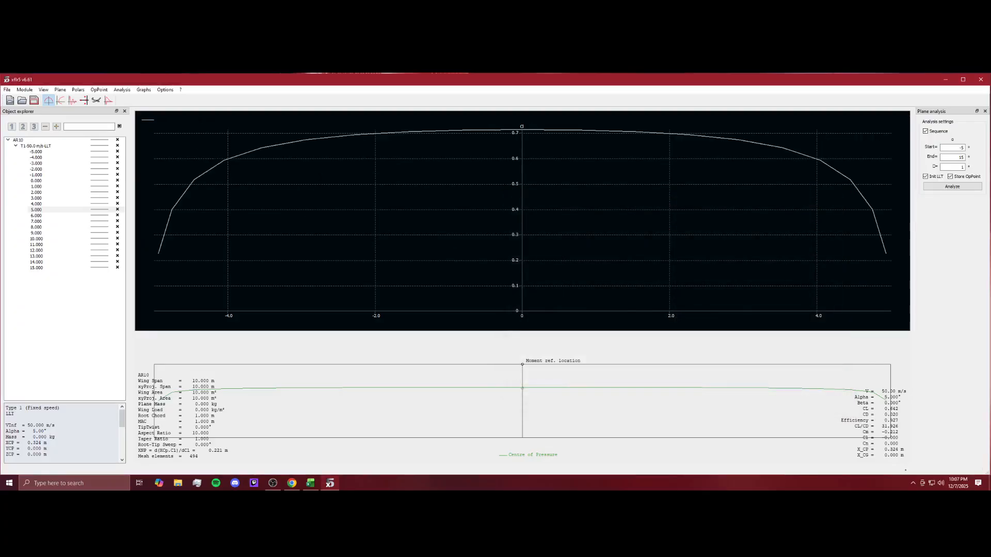
Step: Review the variables available for the spanwise graph and close its settings without changes
double_click(496, 249)
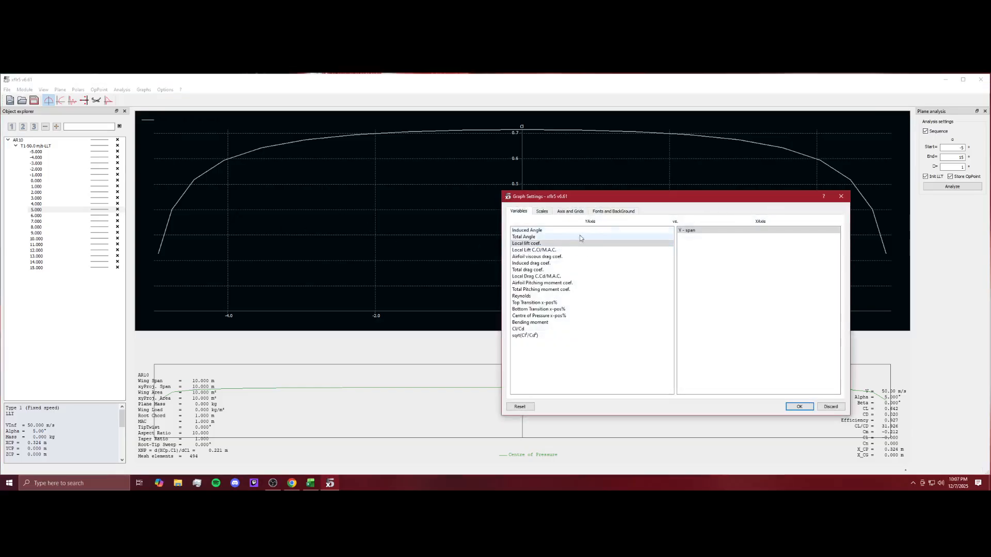
click(541, 243)
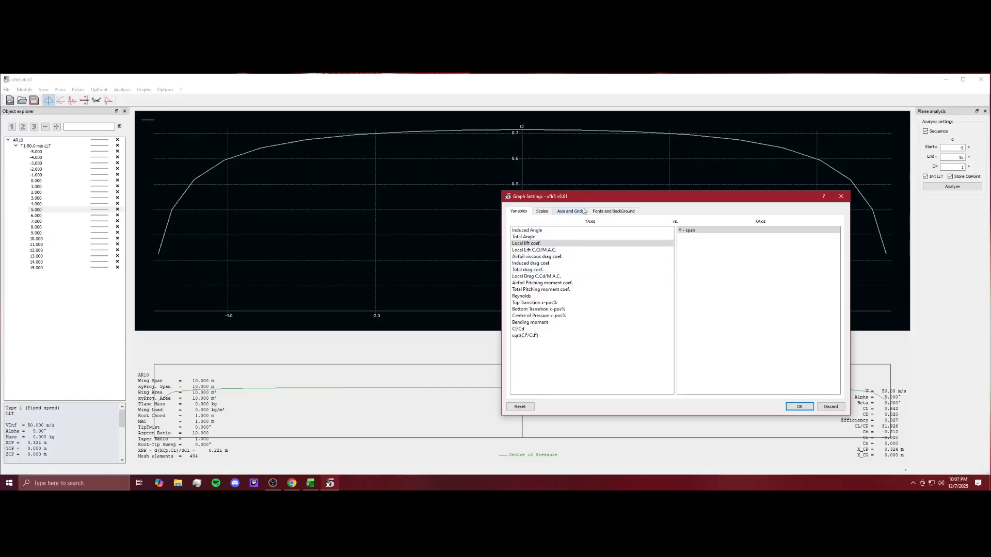
click(841, 196)
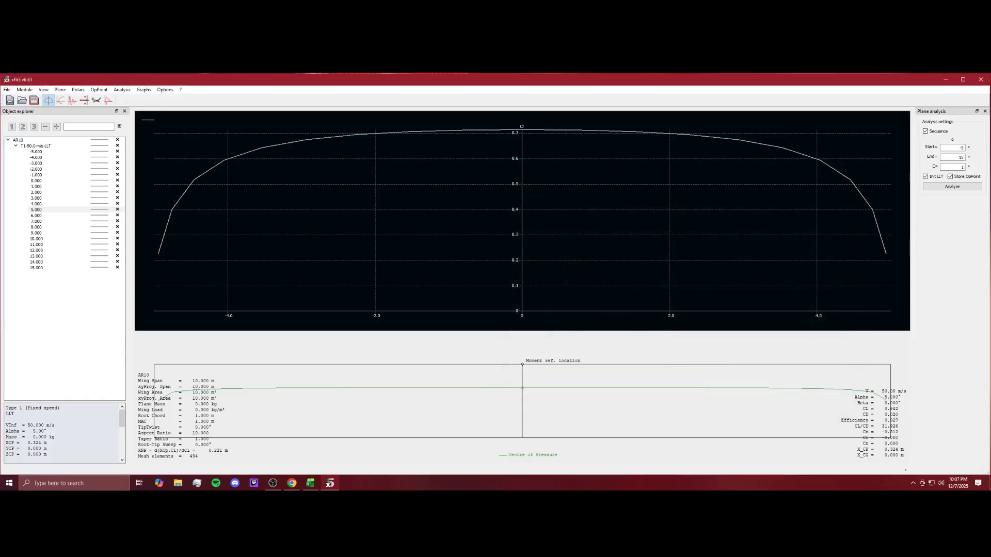
Step: Open the CSV export of the spanwise local lift coefficient graph and cancel it without saving
right_click(543, 191)
mouse_move(571, 333)
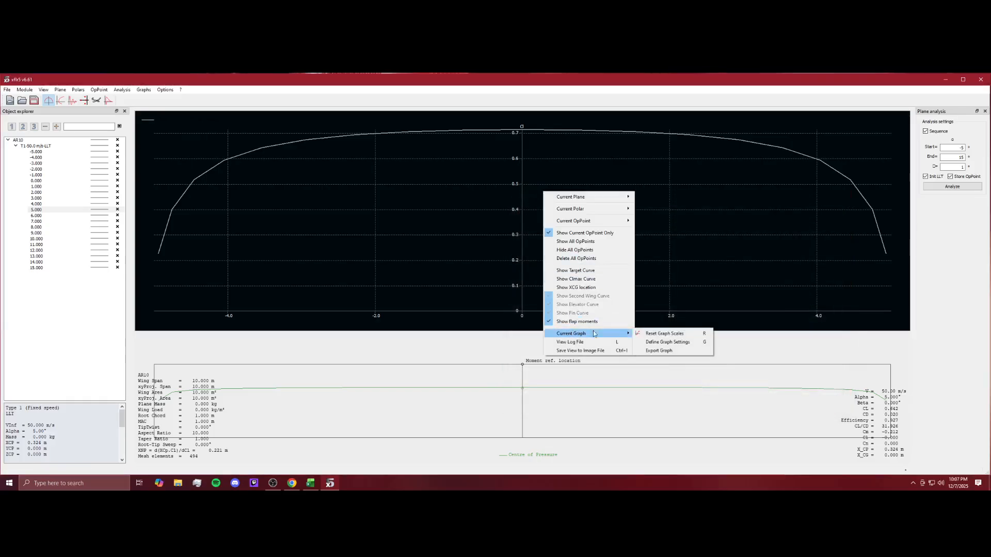
click(659, 350)
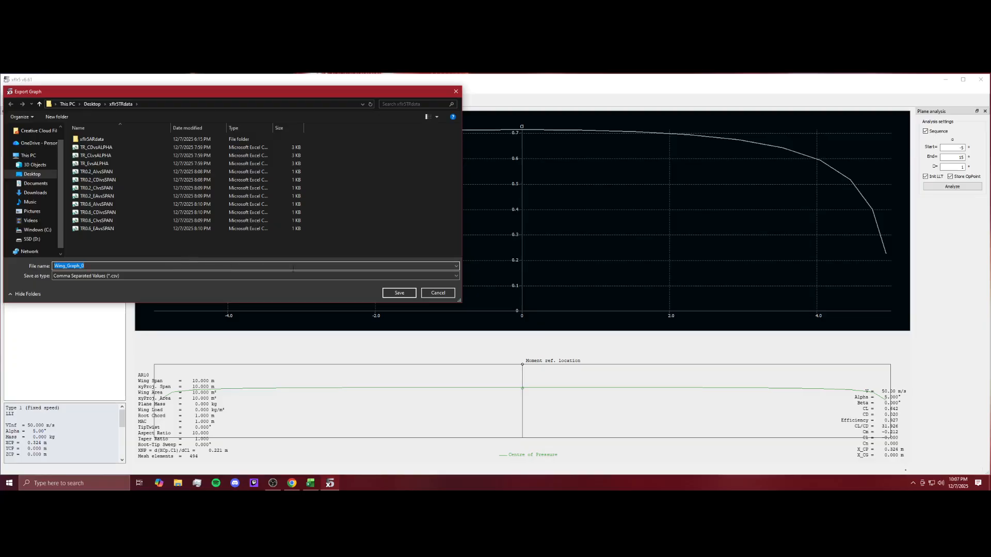
click(446, 294)
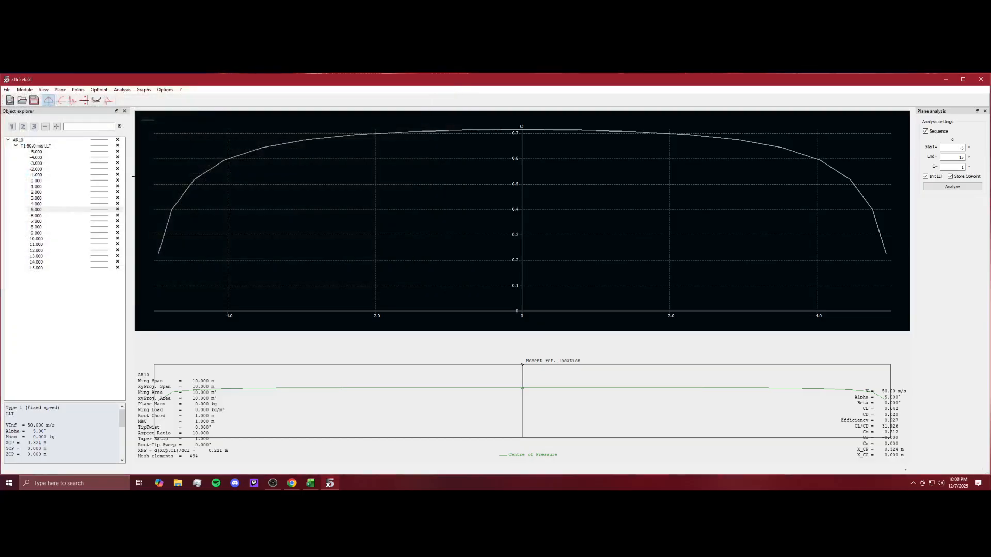
Step: Collapse the polar's list of operating points and switch to Chrome to view the search results on the flight envelope error
click(16, 146)
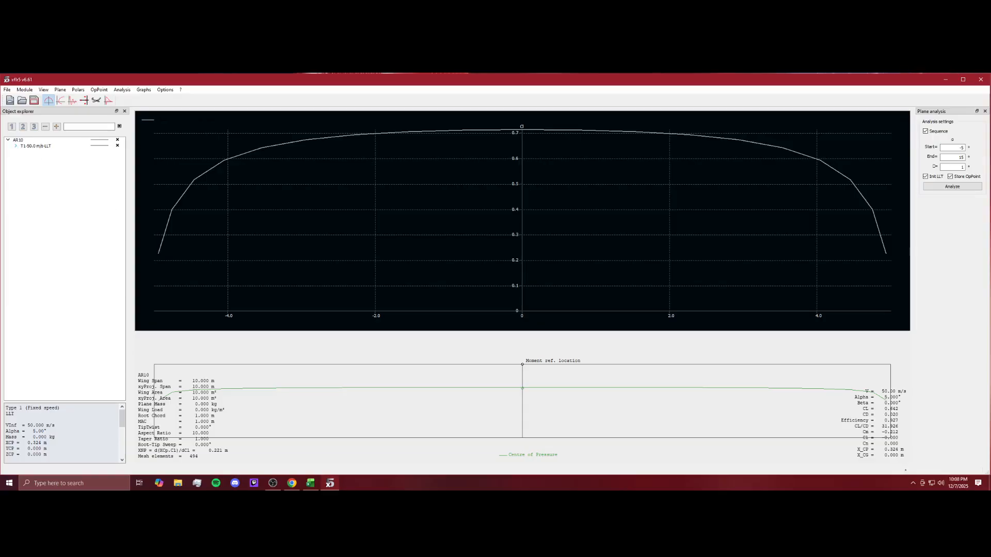
click(292, 483)
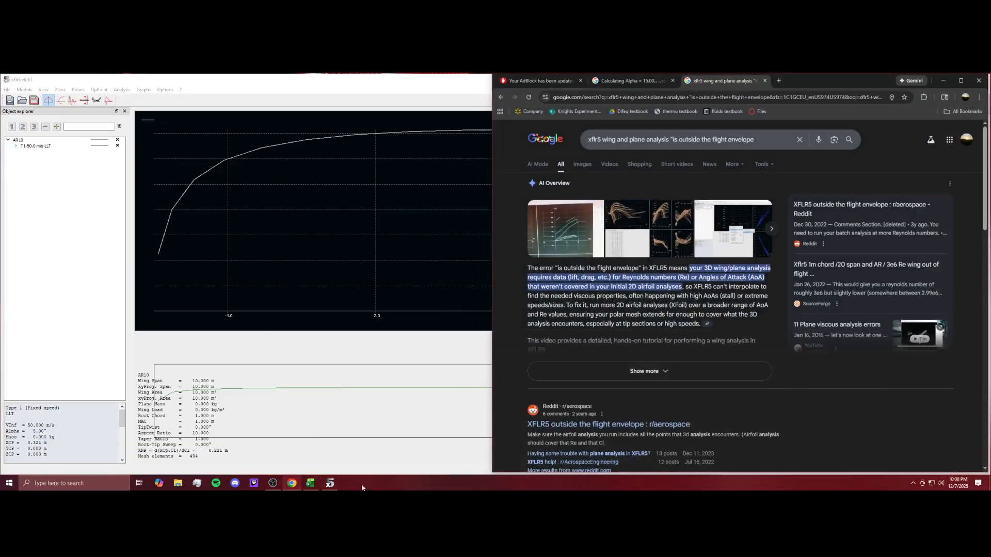